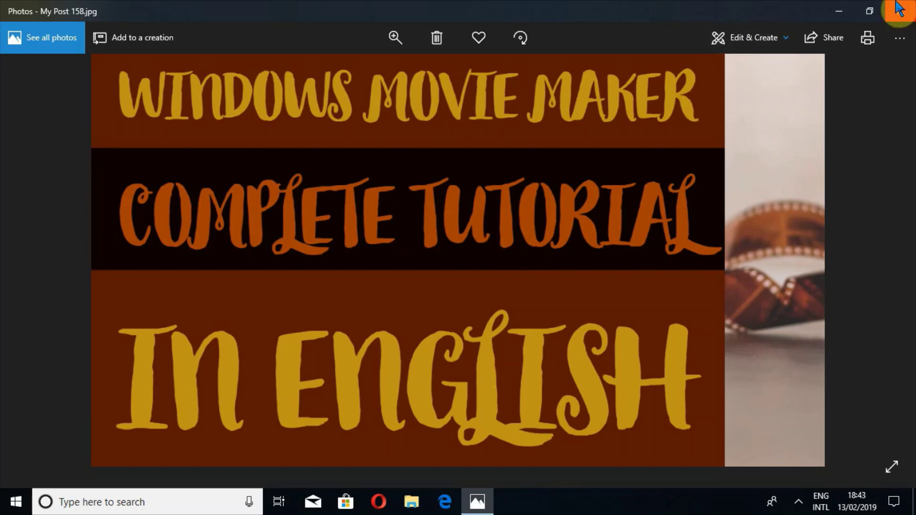
Switch from the photo viewer to Windows Movie Maker and turn on the screen magnifier.
click(839, 11)
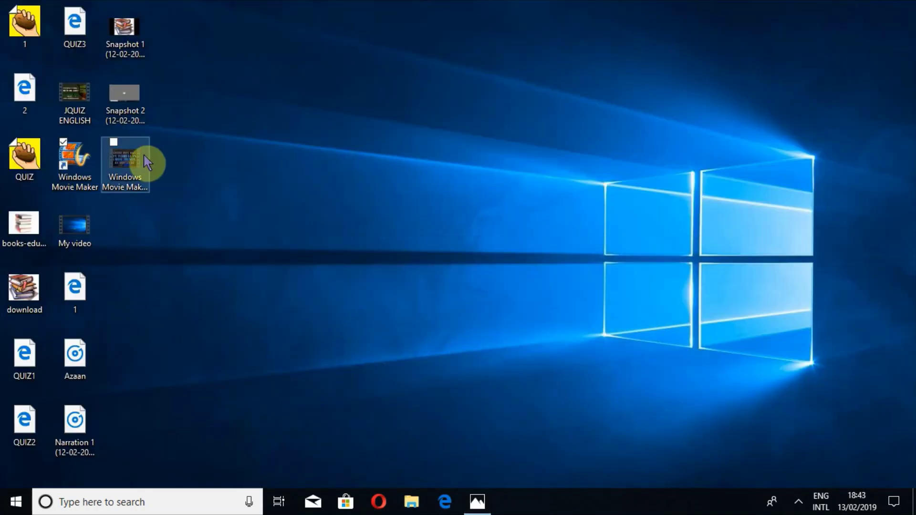
double_click(75, 160)
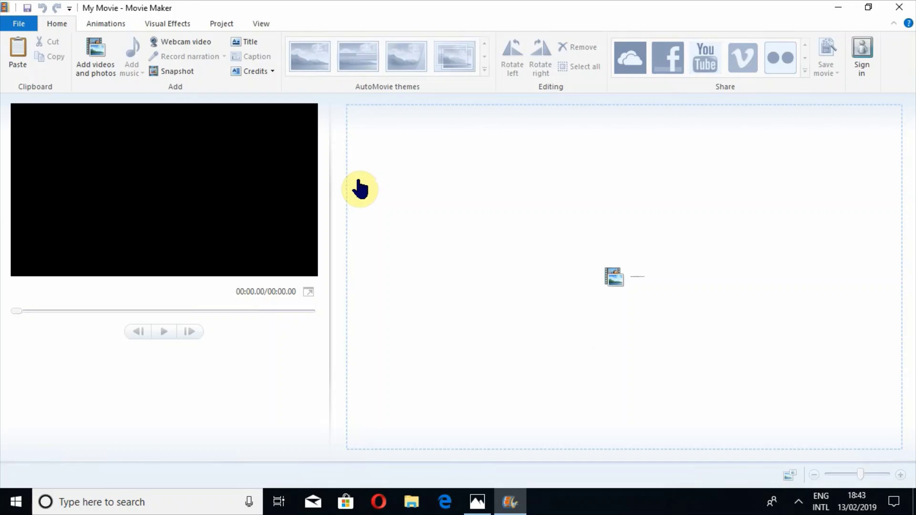
key(super+plus)
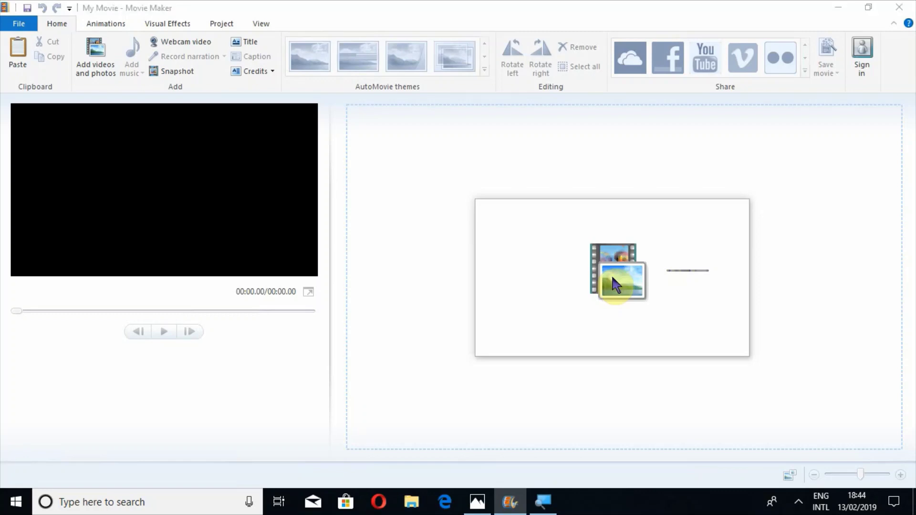
click(614, 282)
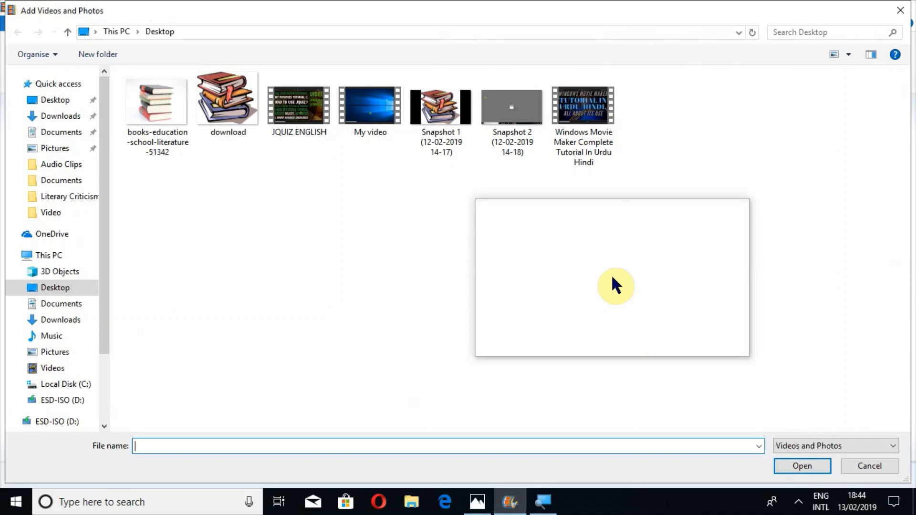
drag(612, 278, 407, 277)
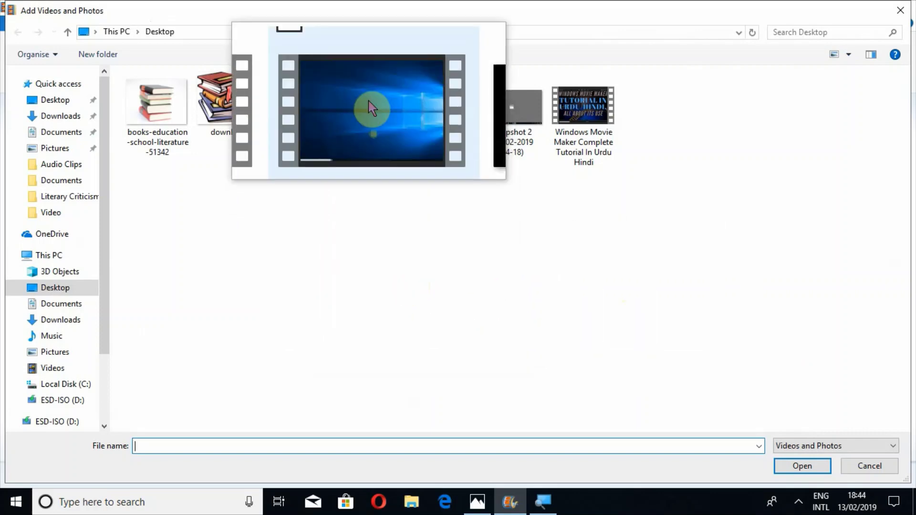
click(344, 72)
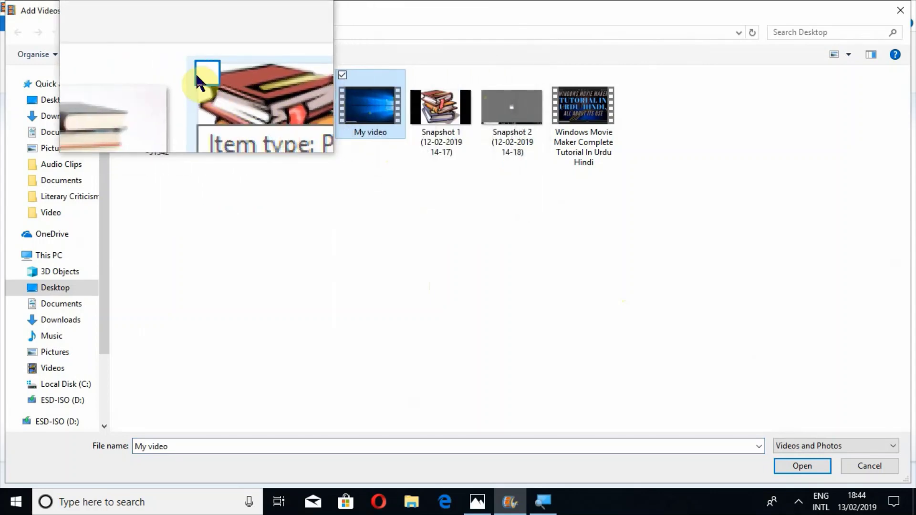
click(198, 73)
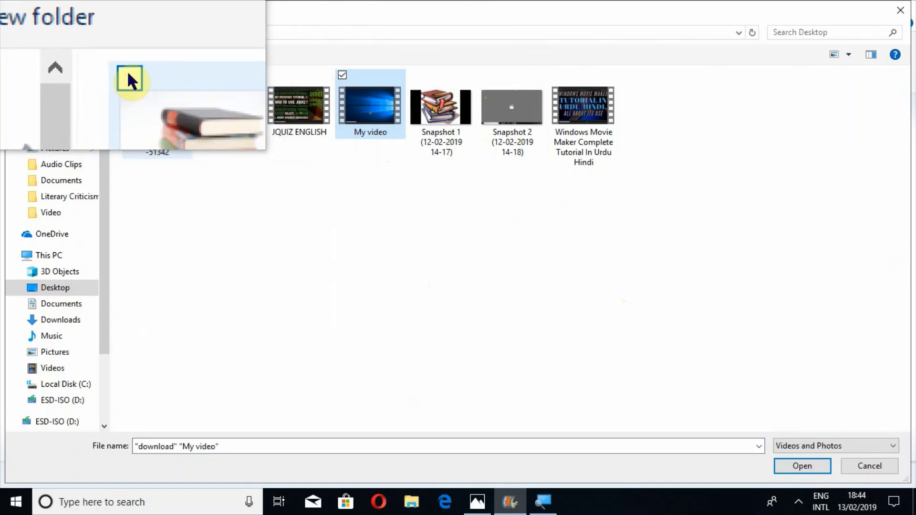
click(128, 75)
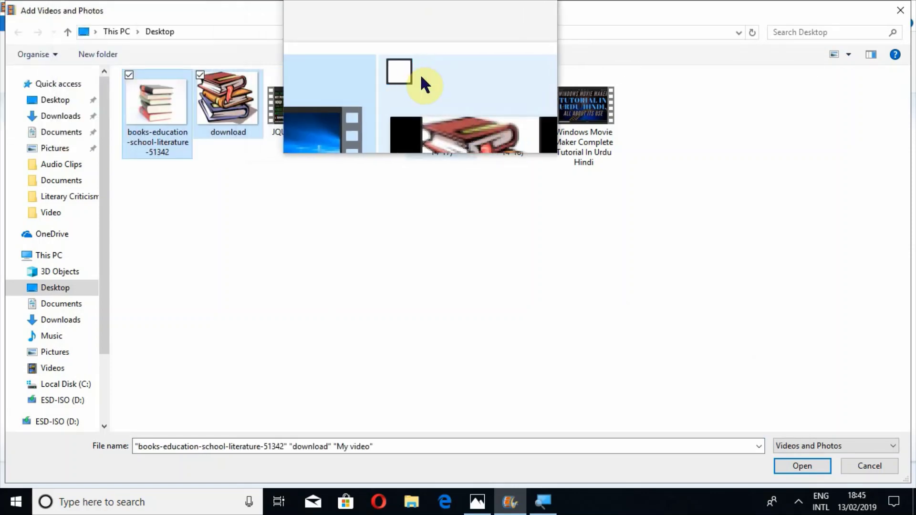
click(413, 75)
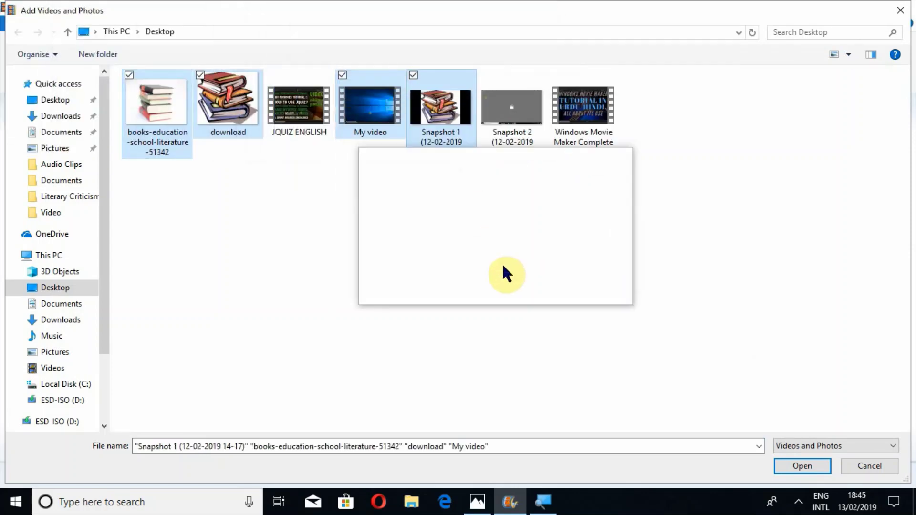
click(793, 466)
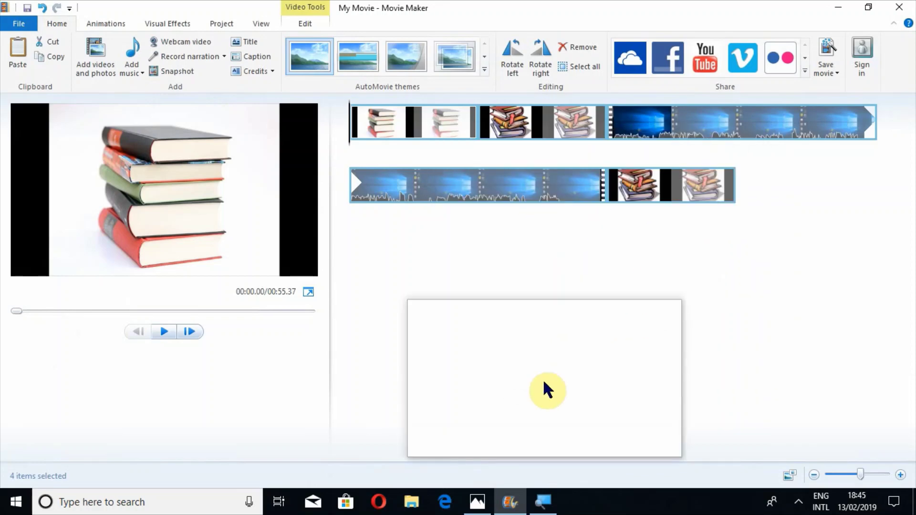
Play the movie preview, and examine the My video clip and the start of the last snapshot.
click(163, 331)
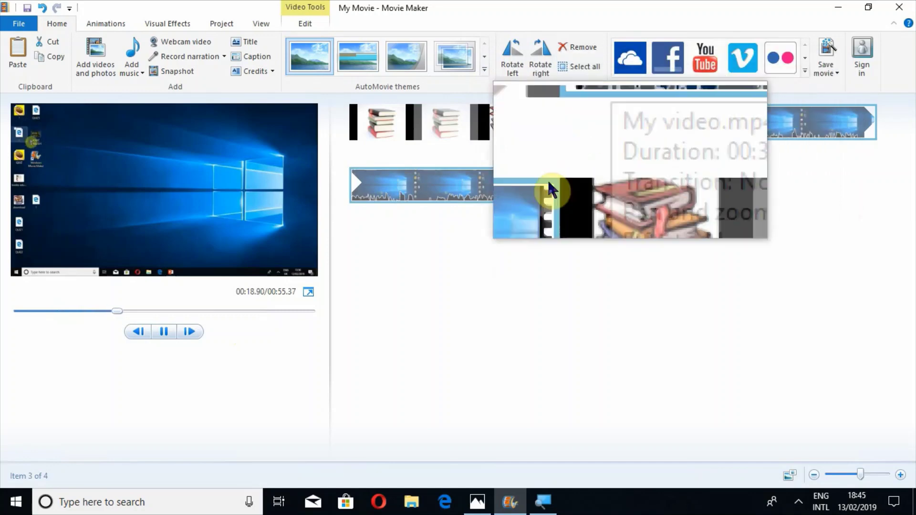
click(477, 183)
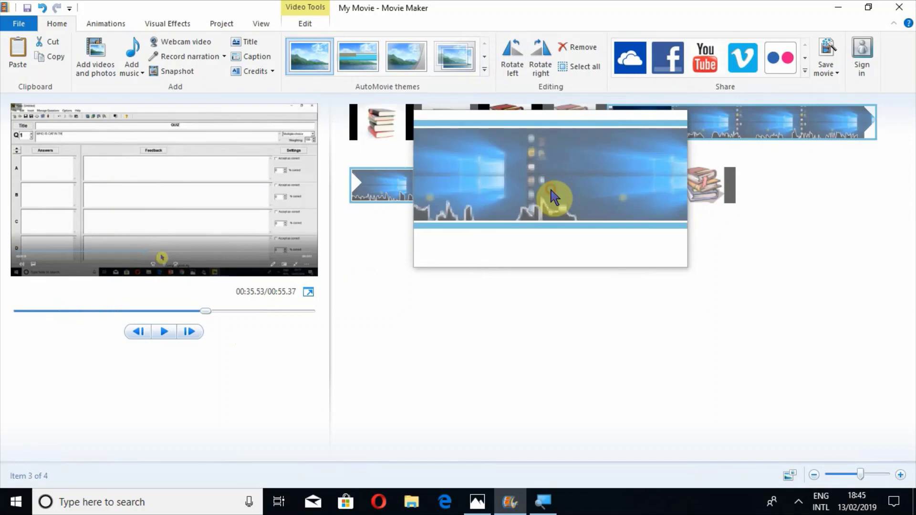
click(616, 185)
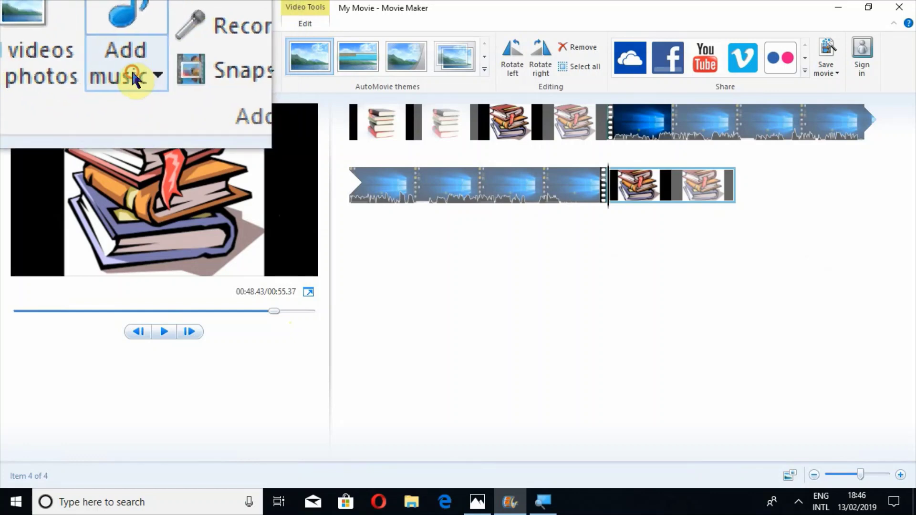
Add the Azaan audio clip from the Audio Clips folder as music from the beginning of the movie.
click(134, 76)
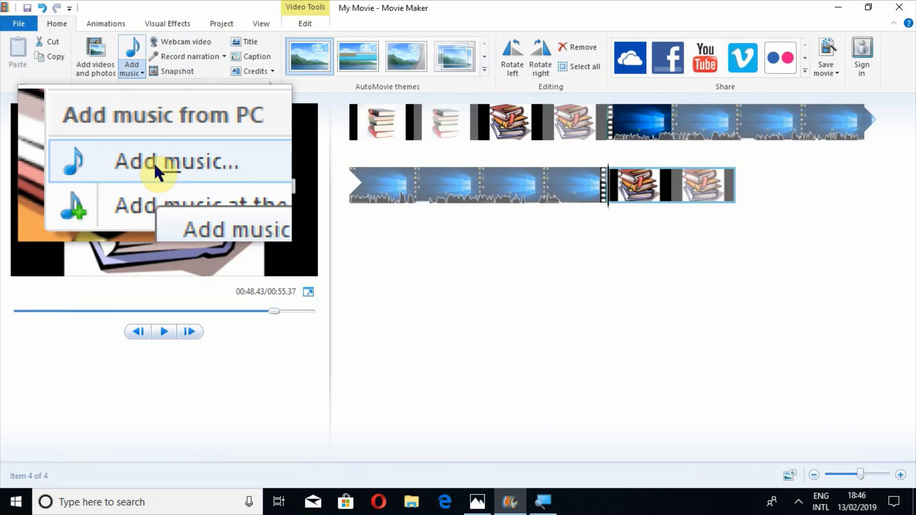
click(162, 166)
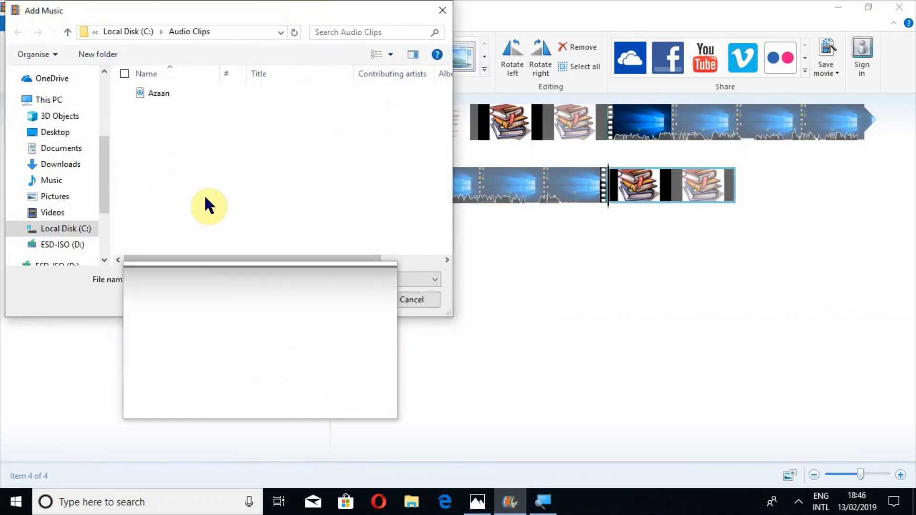
click(158, 90)
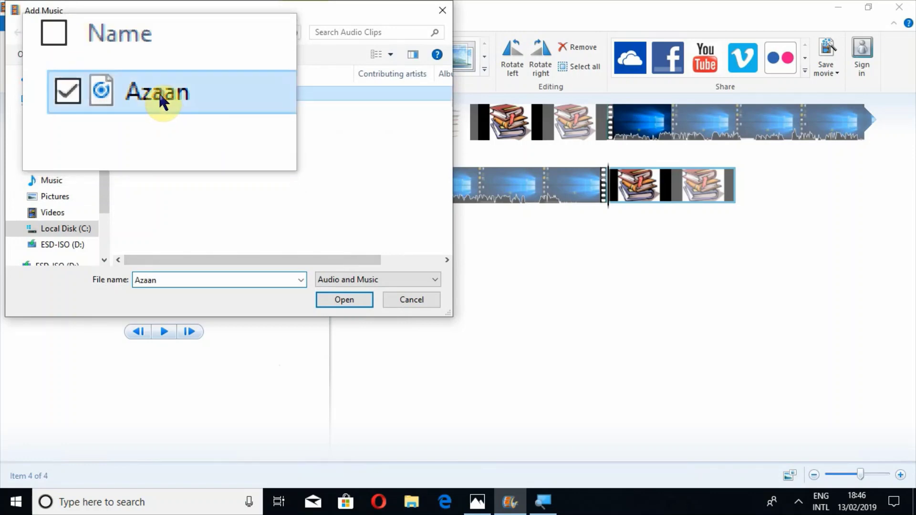
click(339, 304)
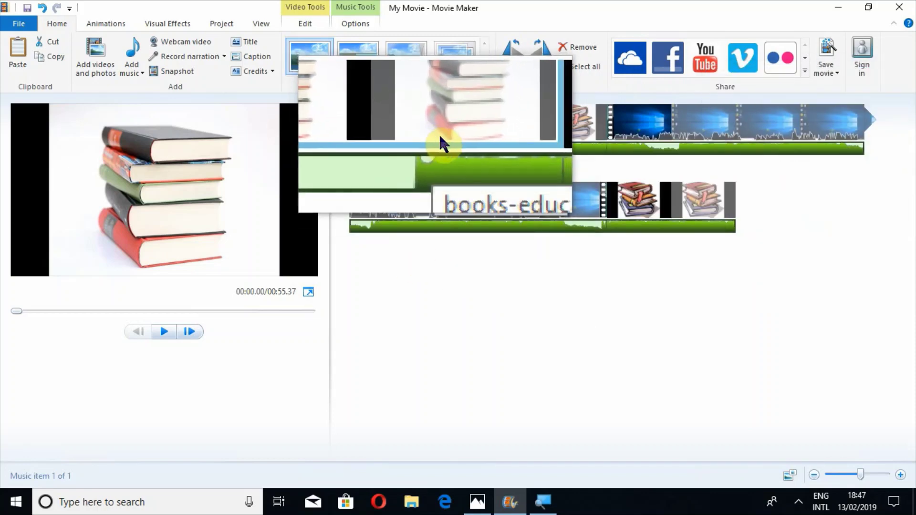
Play the movie from the middle of the first photo to preview the added music, and pause it.
click(440, 137)
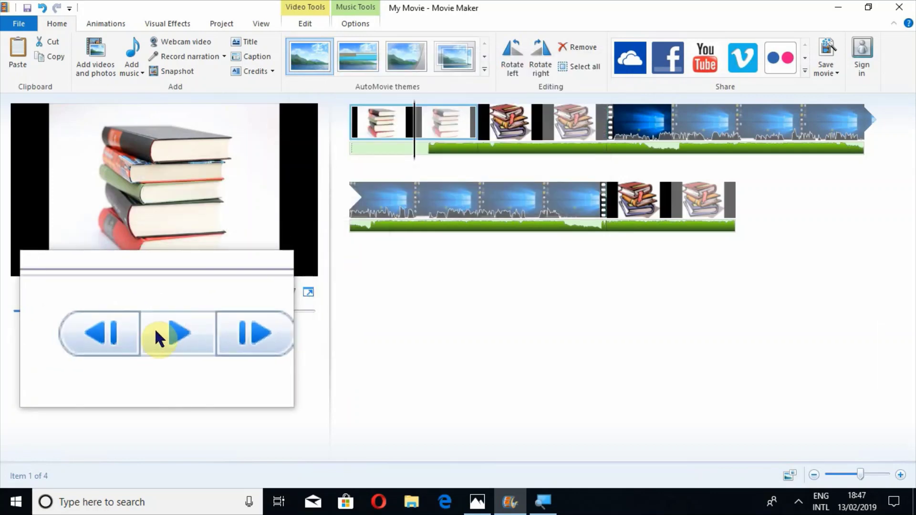
click(157, 330)
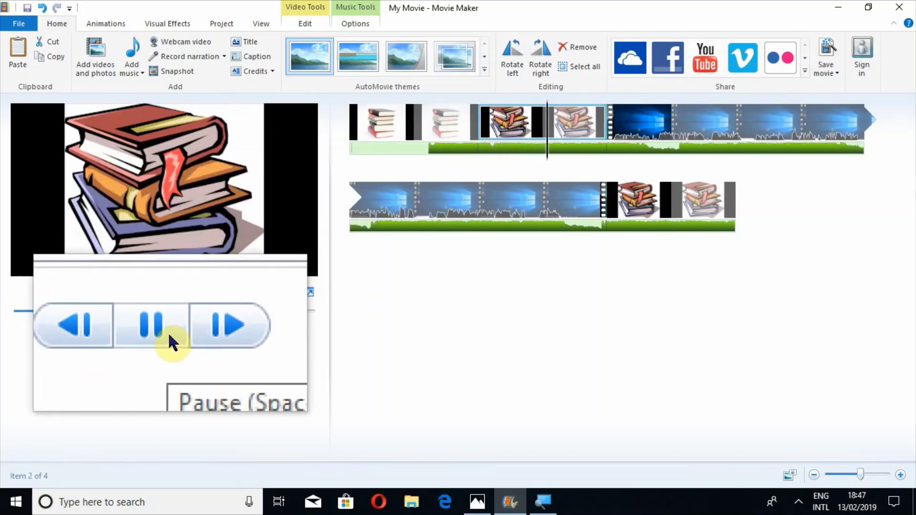
click(168, 332)
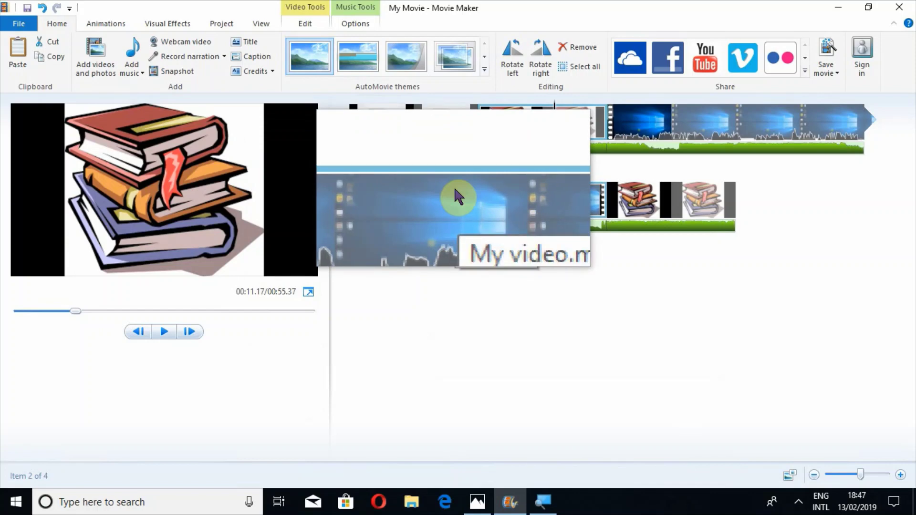
Add the Azaan music at the current point at the start of the My video clip, and undo the insertion.
click(455, 189)
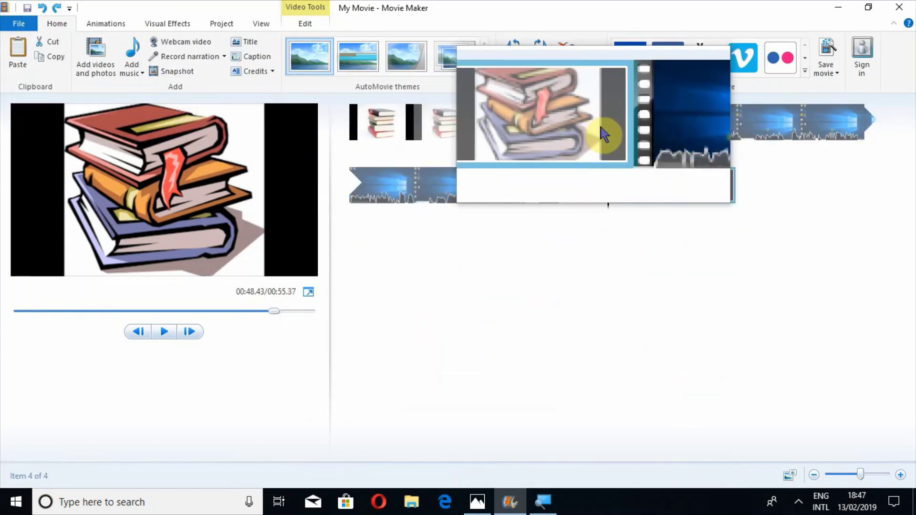
click(612, 135)
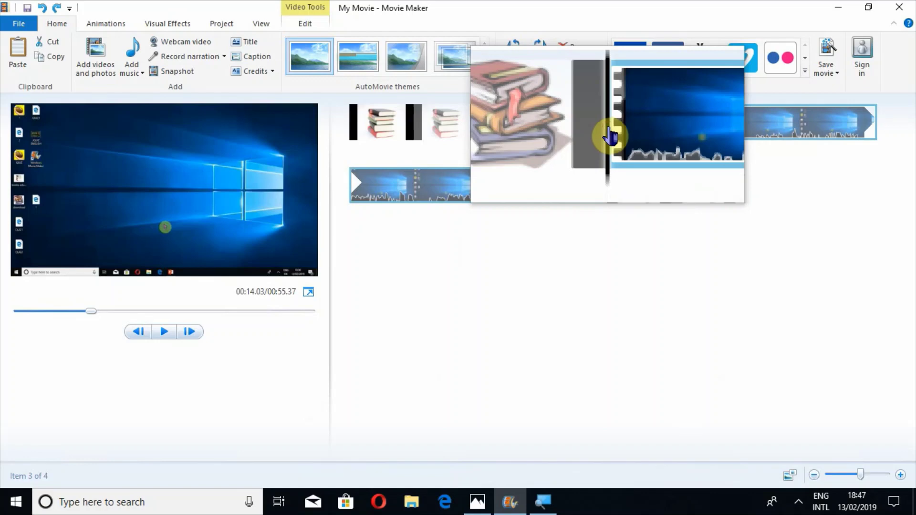
click(132, 71)
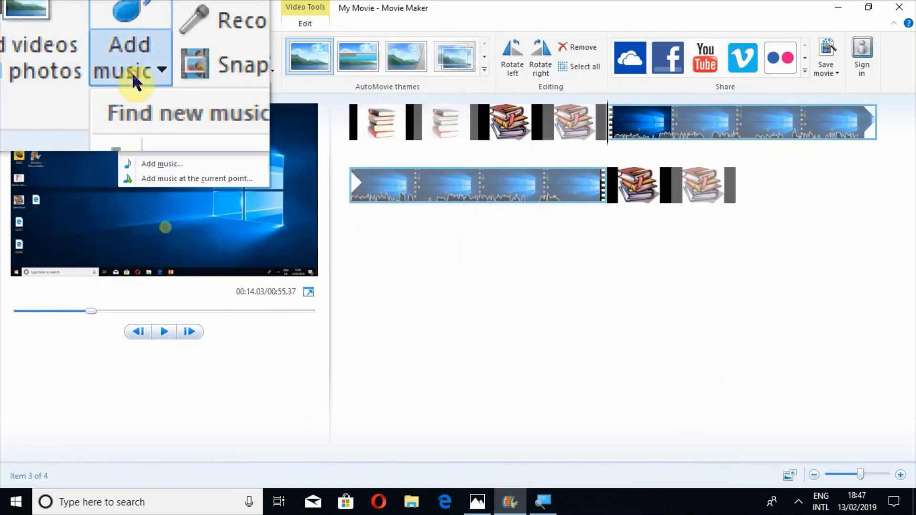
click(191, 184)
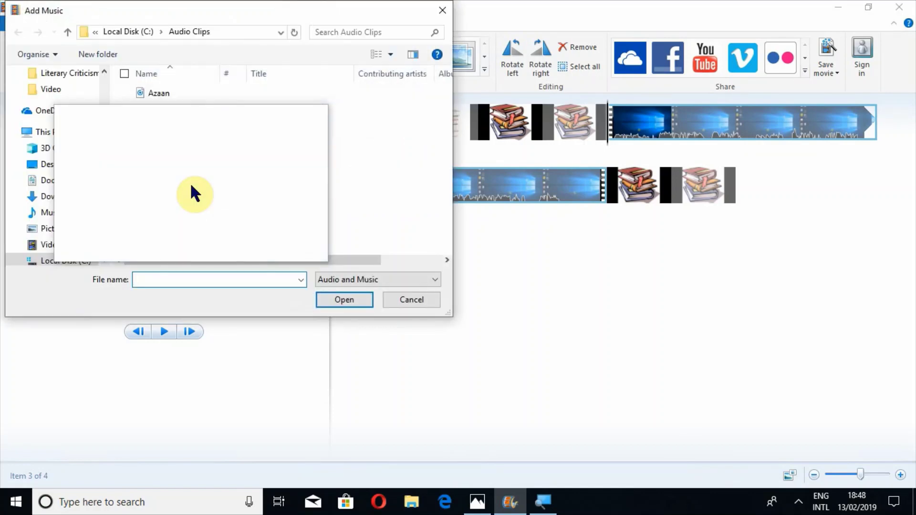
double_click(159, 93)
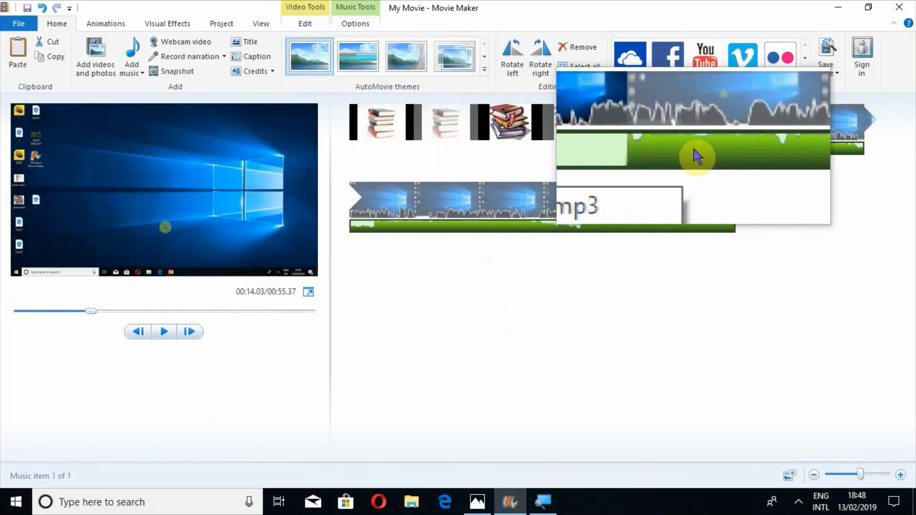
key(ctrl+z)
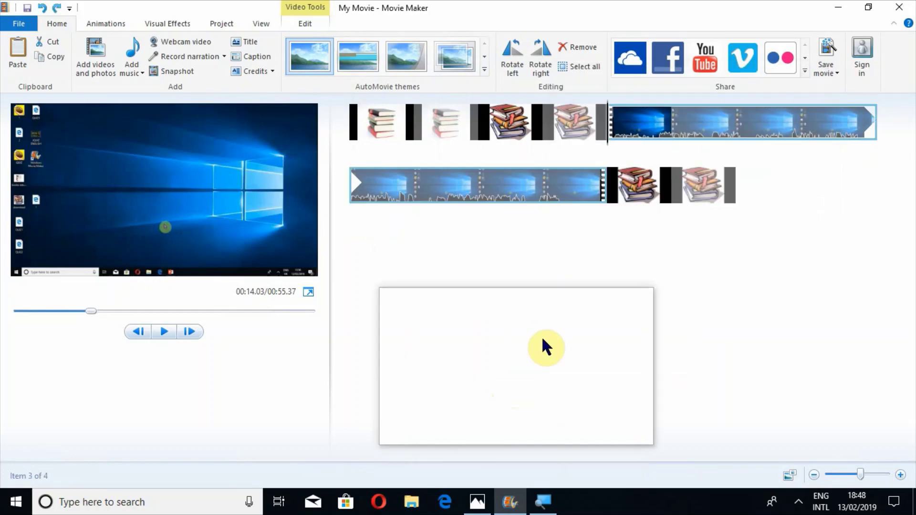
Split the My video clip at 00:35.53.
click(611, 201)
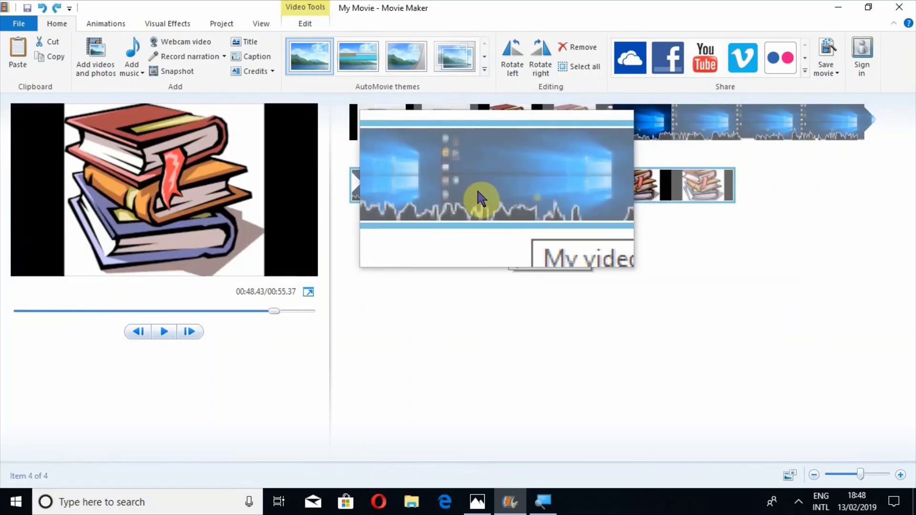
click(479, 197)
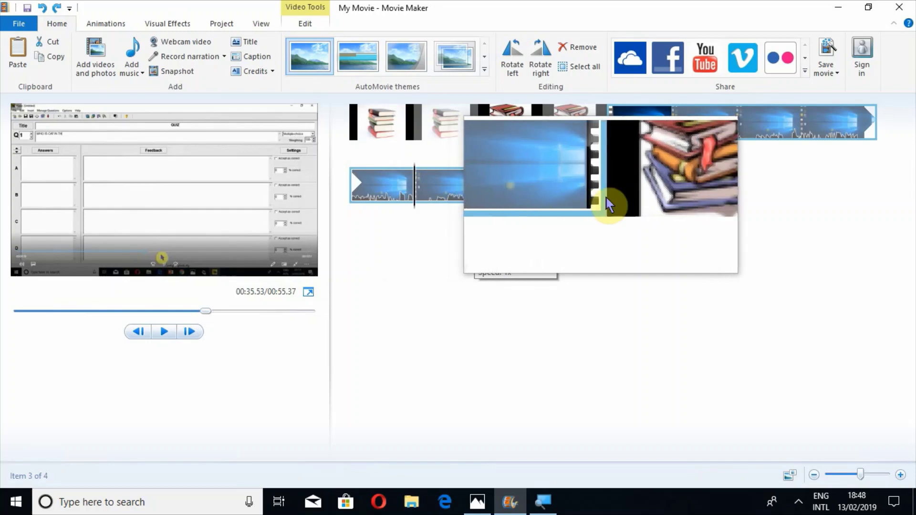
click(607, 204)
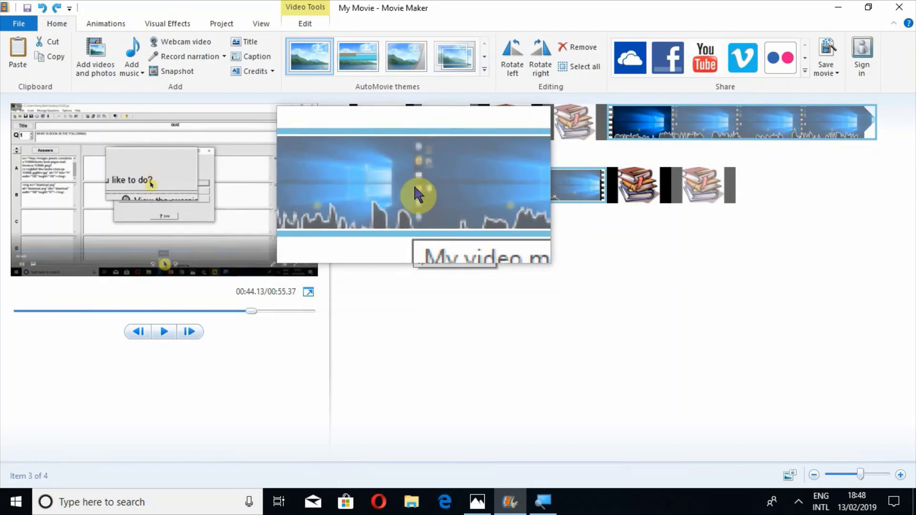
click(413, 184)
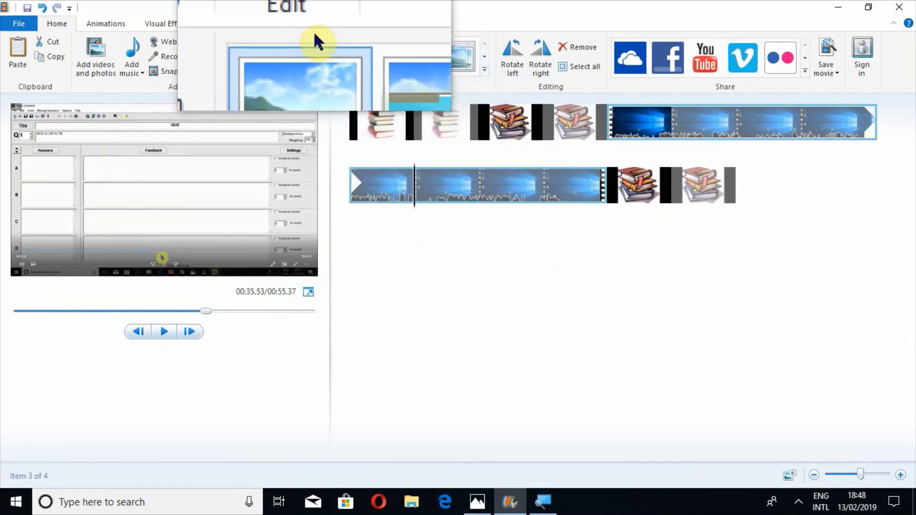
click(308, 17)
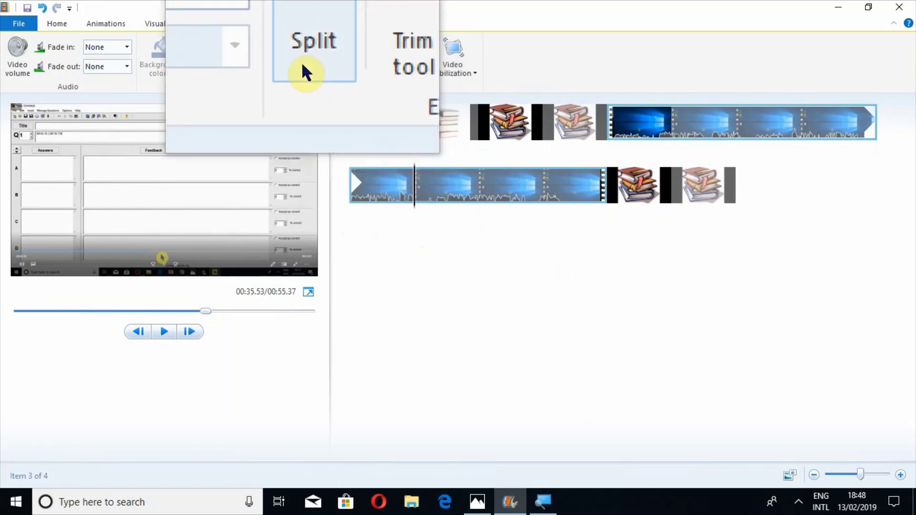
click(302, 61)
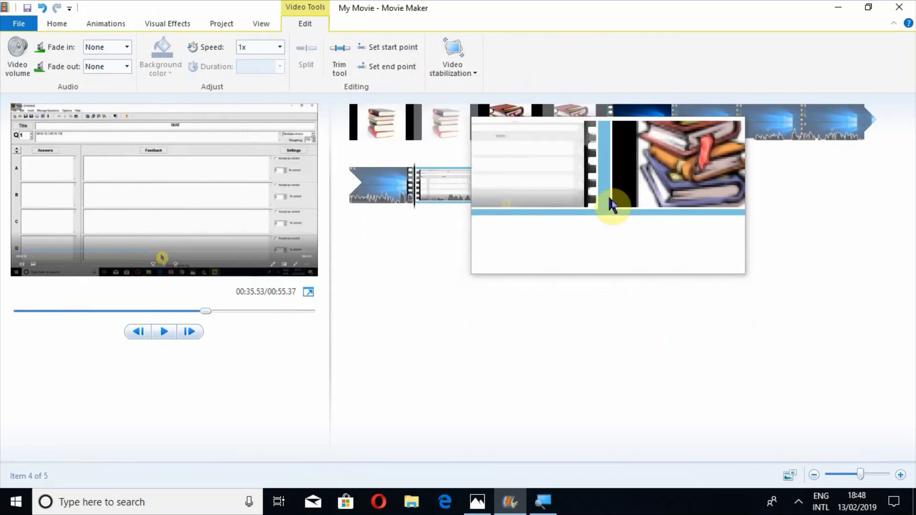
Examine the last snapshot and the first part of the split My video clip on the timeline.
click(610, 198)
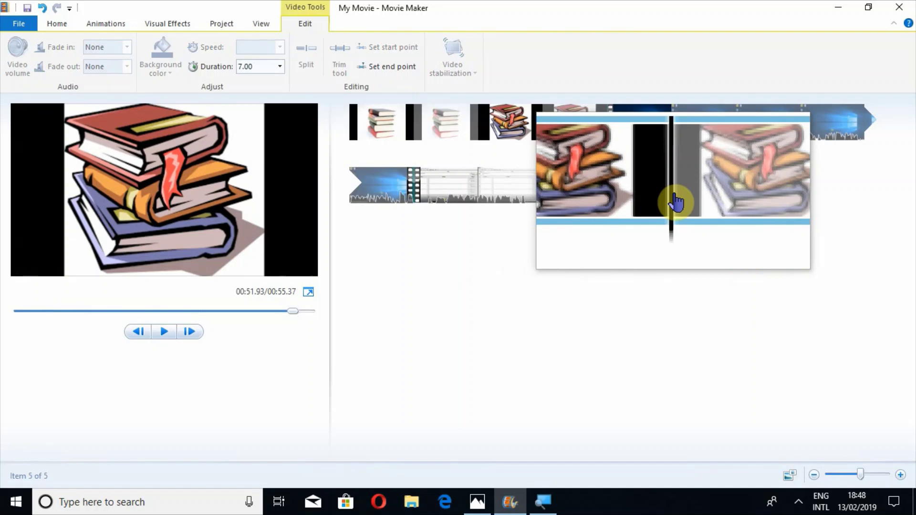
click(414, 187)
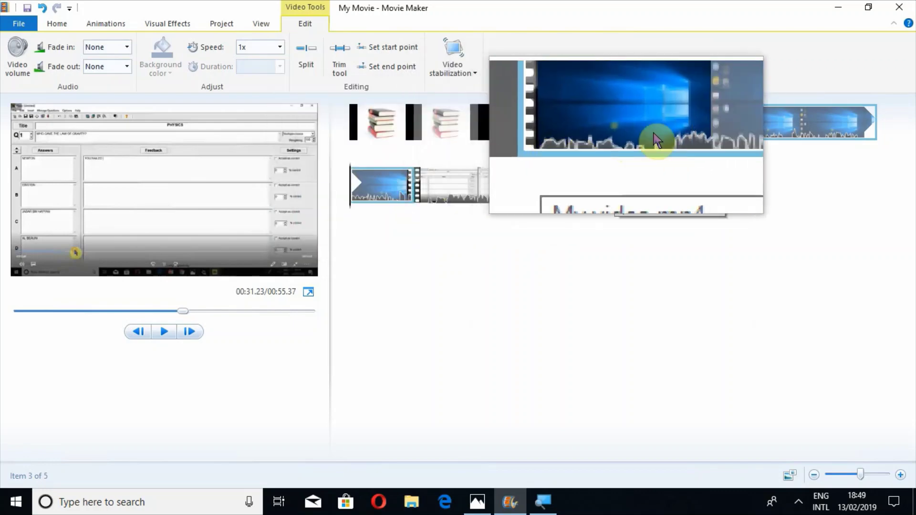
click(674, 138)
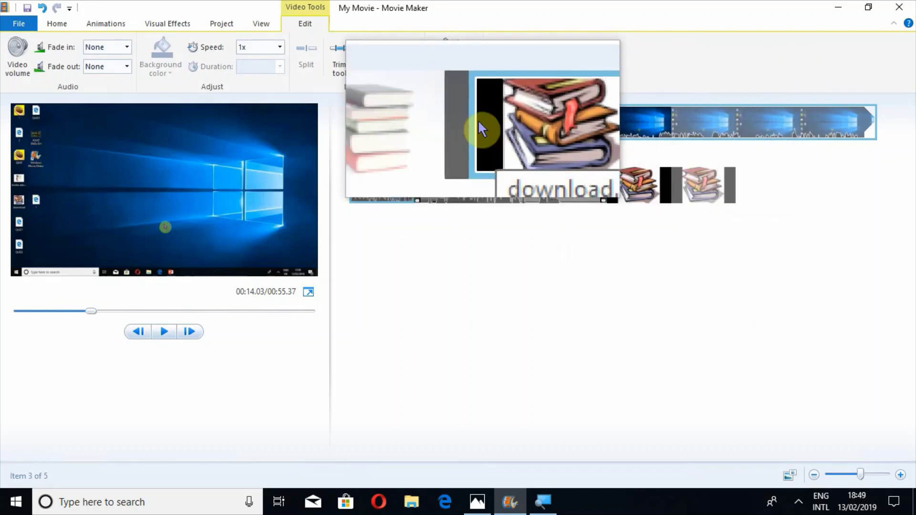
Record a voice narration from the start of the second photo and save it on the Desktop under the suggested name.
click(482, 129)
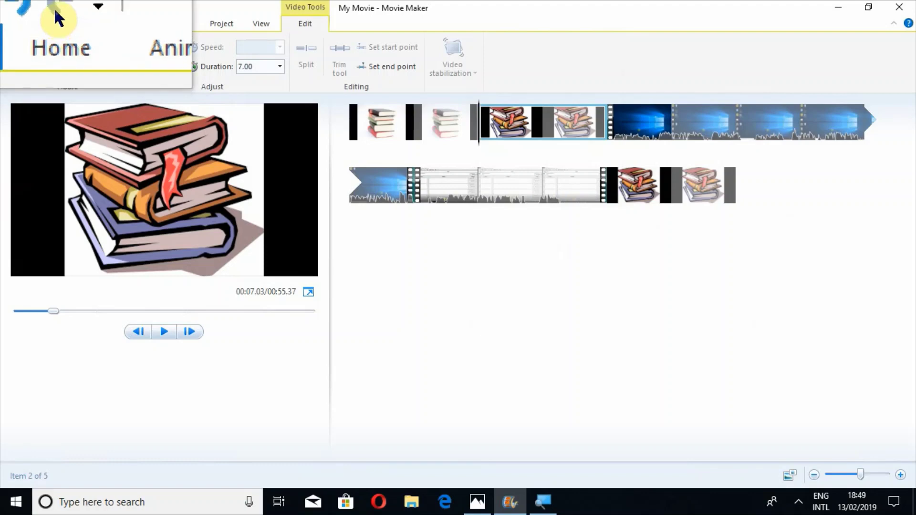
click(60, 28)
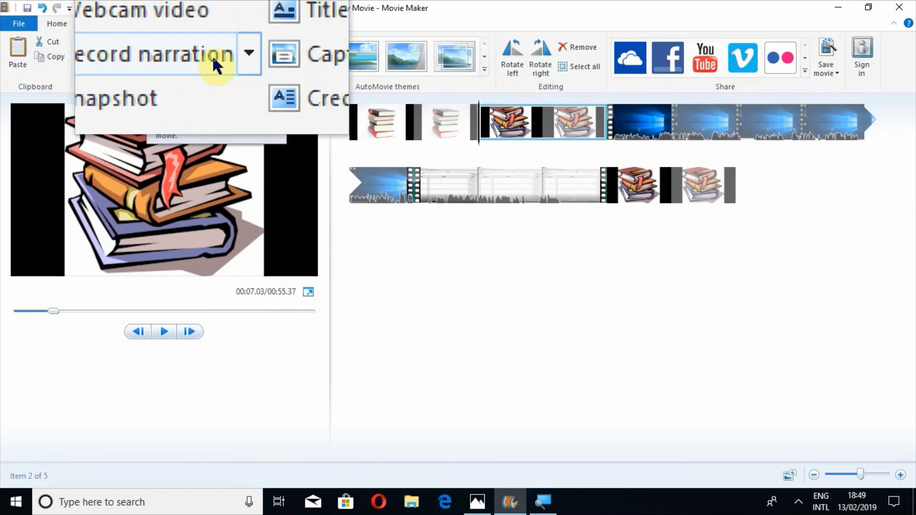
click(226, 55)
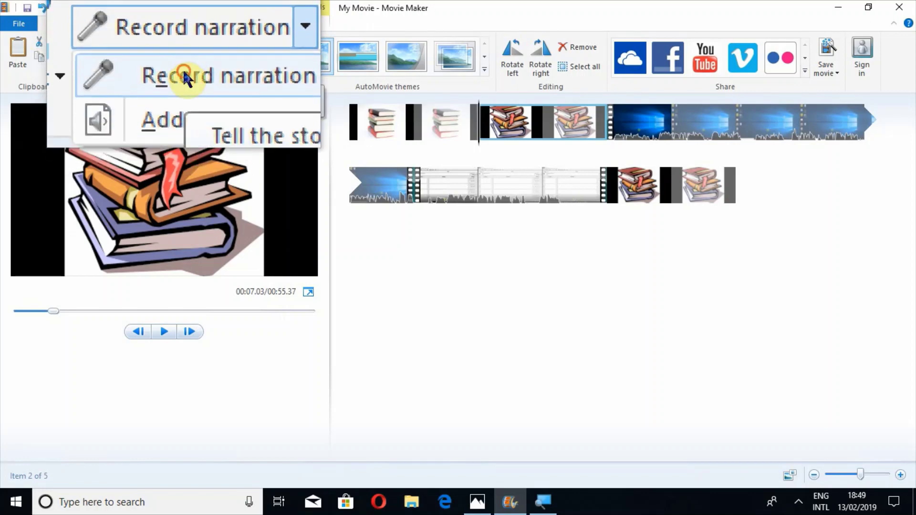
click(183, 67)
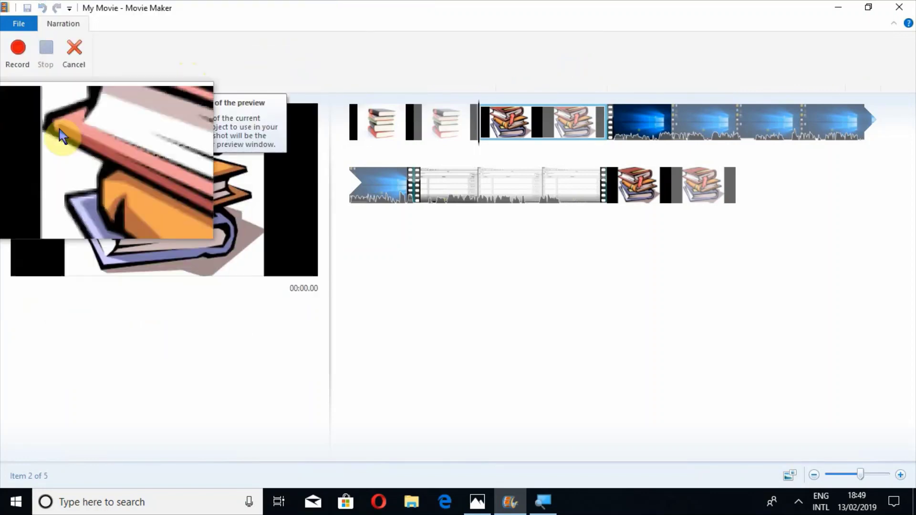
click(20, 72)
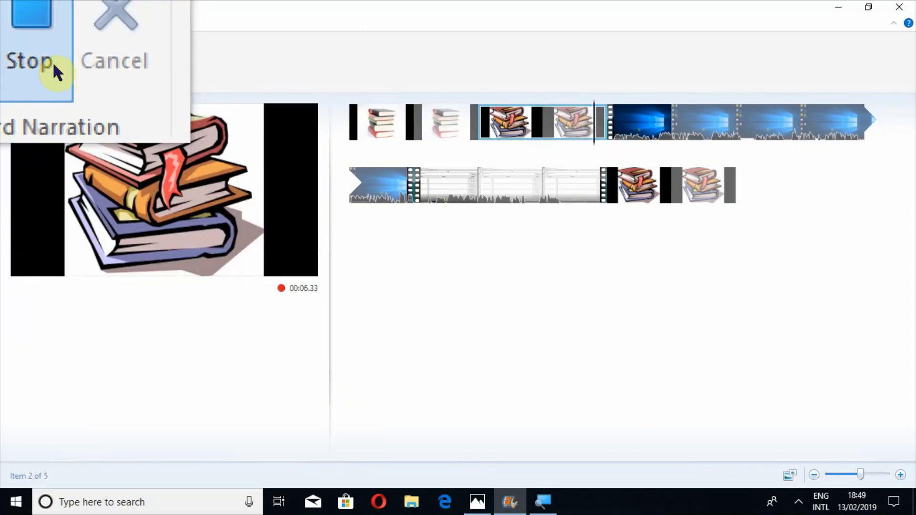
click(53, 61)
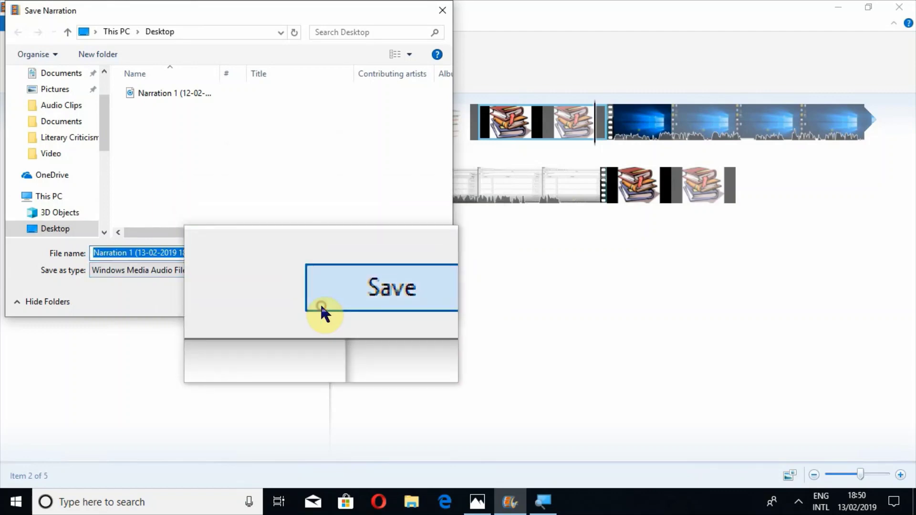
click(321, 310)
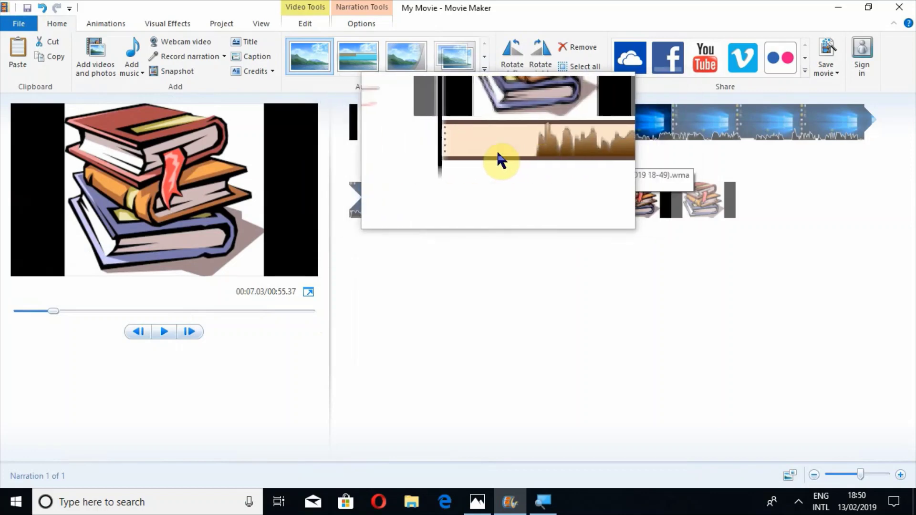
Play the recorded narration over the second photo, and pause it partway through.
click(158, 332)
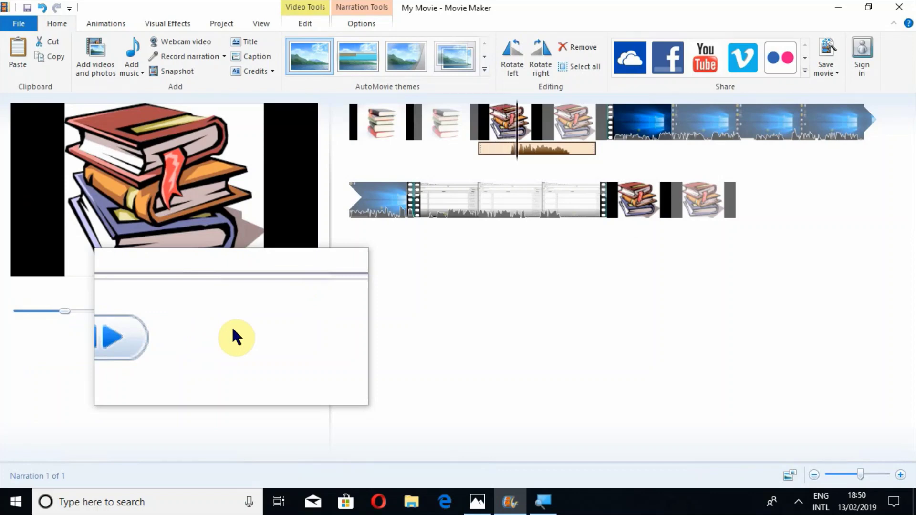
click(161, 333)
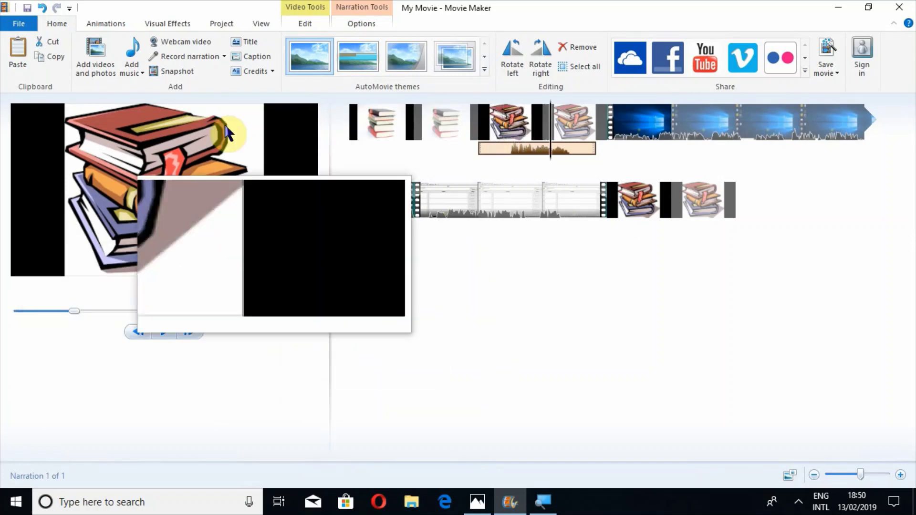
click(205, 52)
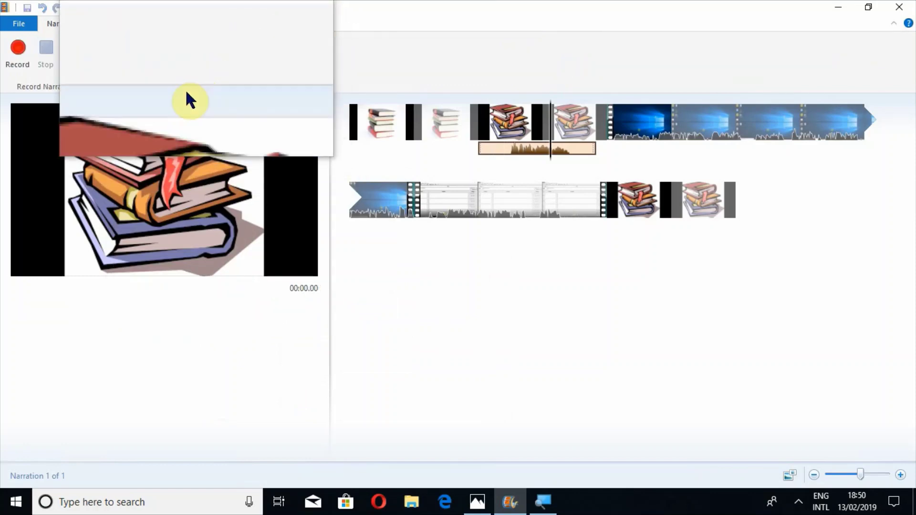
click(88, 57)
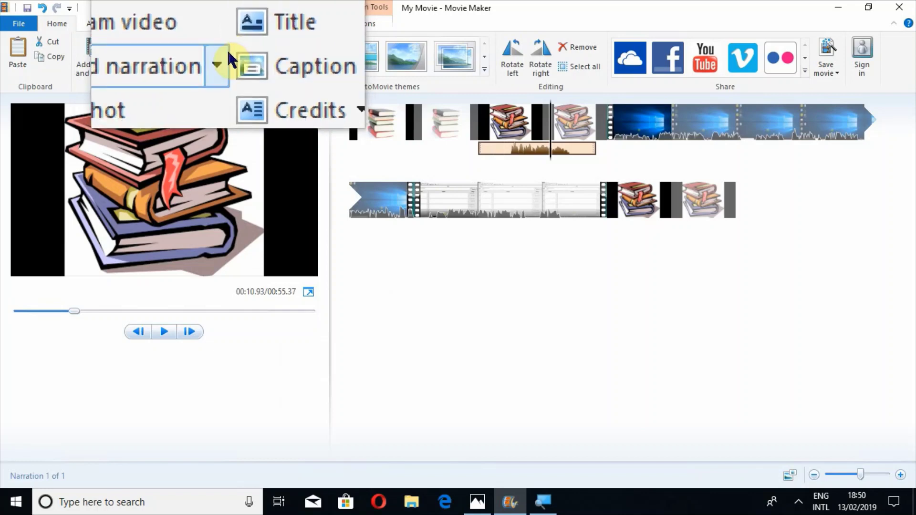
click(228, 57)
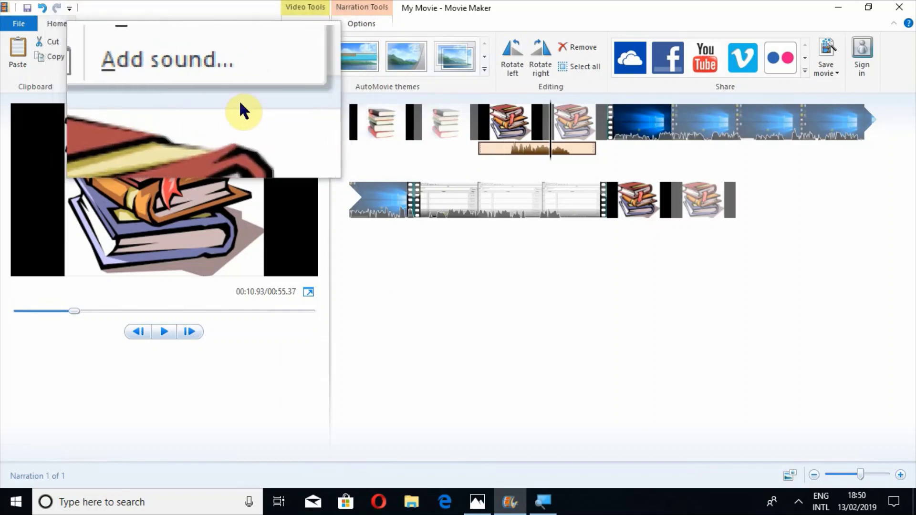
click(241, 108)
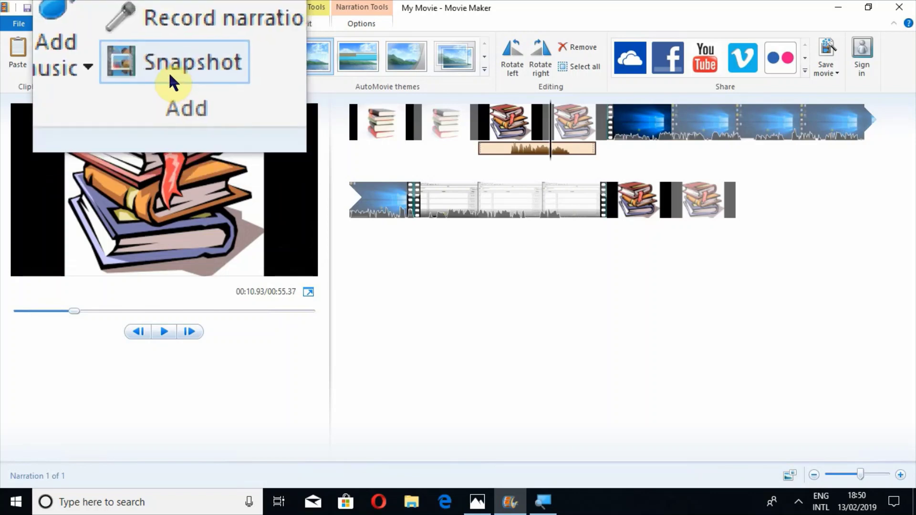
Take snapshots of the second photo and of a frame late in the first My video part, saving both on the Desktop under the suggested names.
click(168, 71)
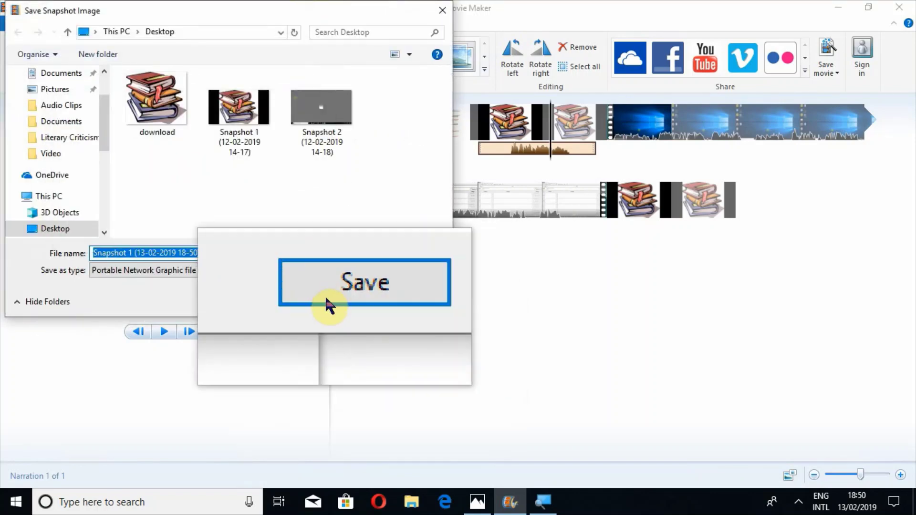
click(329, 297)
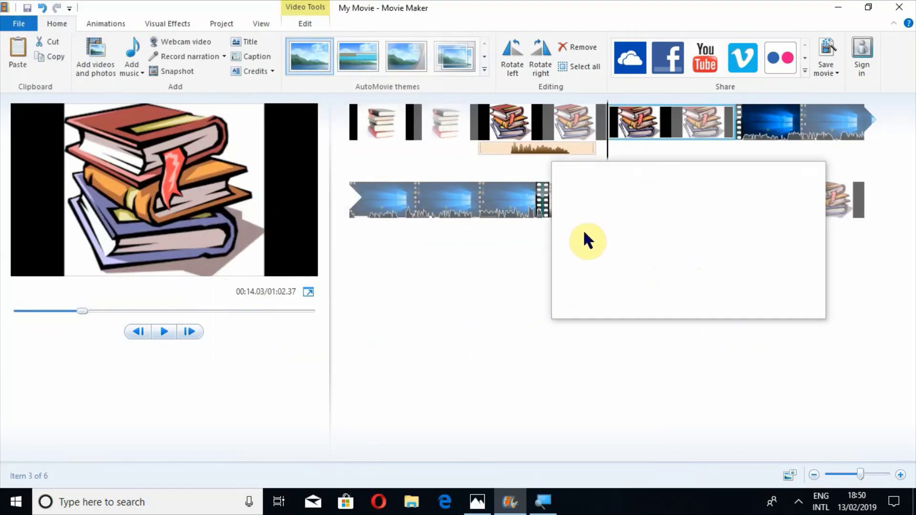
click(479, 204)
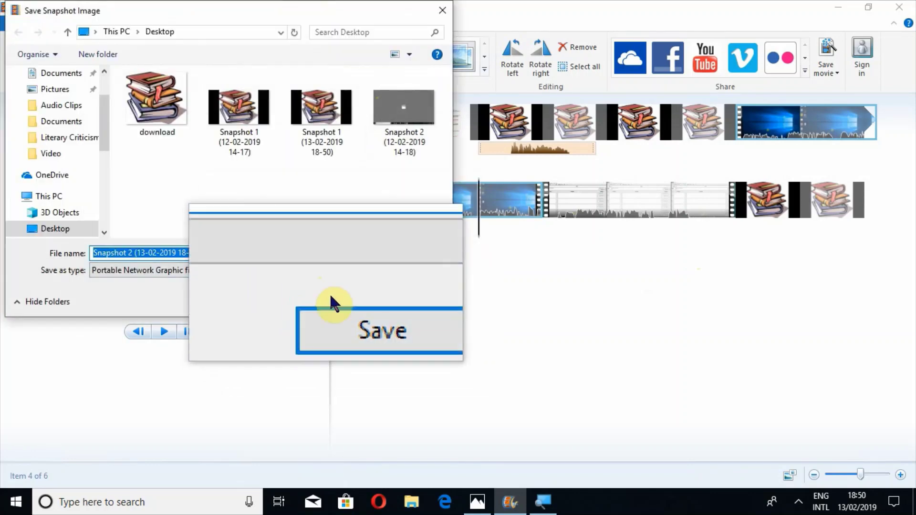
click(335, 303)
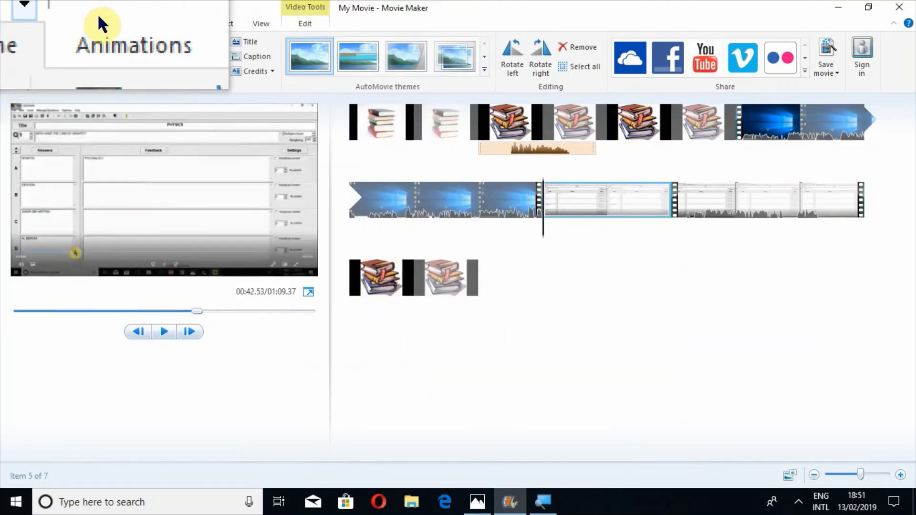
Import the picture Snapshot 2 (13-02-2019) from the Desktop into the movie.
click(96, 55)
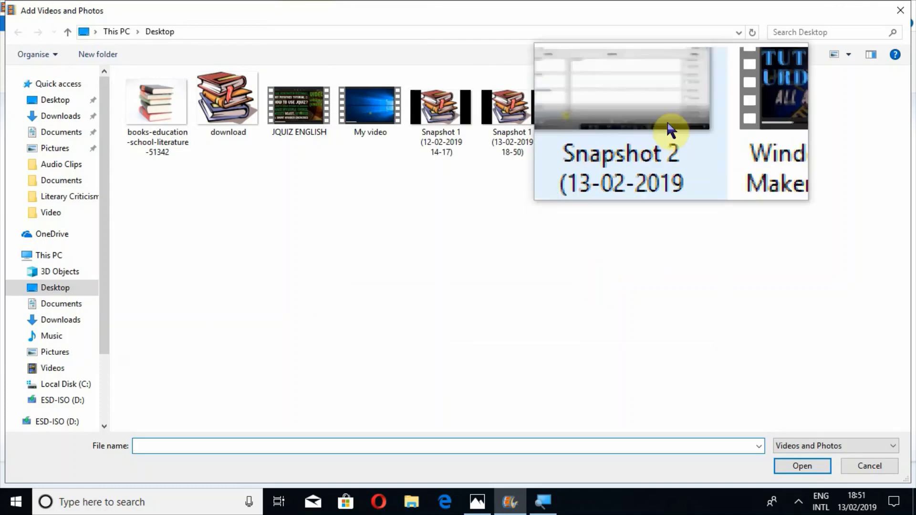
double_click(667, 122)
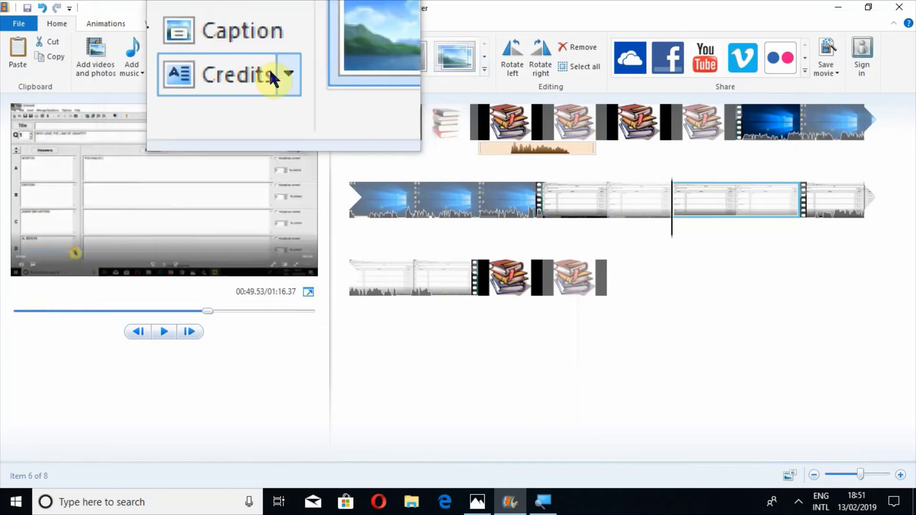
Add a title clip and move it to the very start of the movie, before the first photo.
click(272, 71)
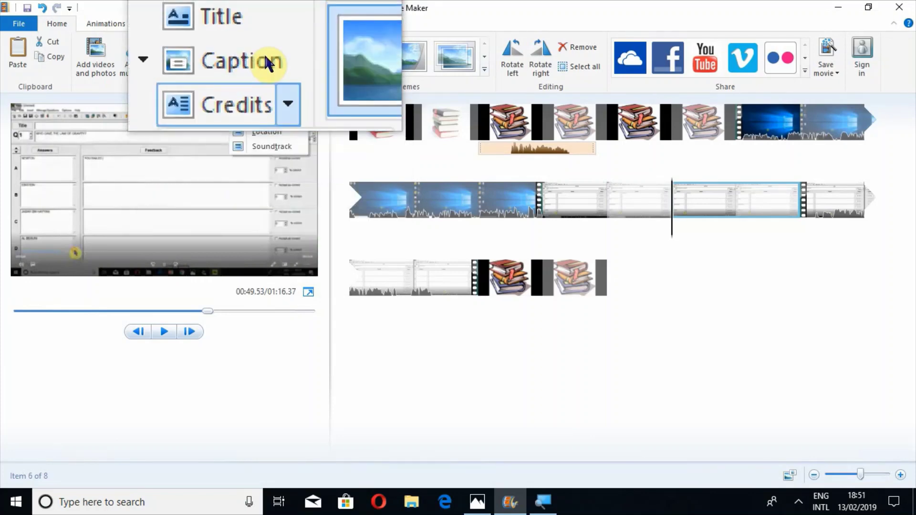
click(271, 69)
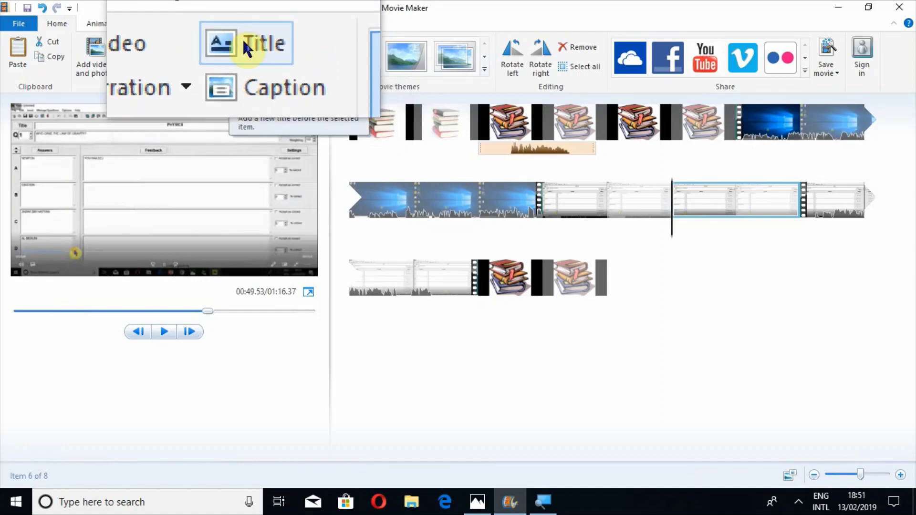
click(242, 39)
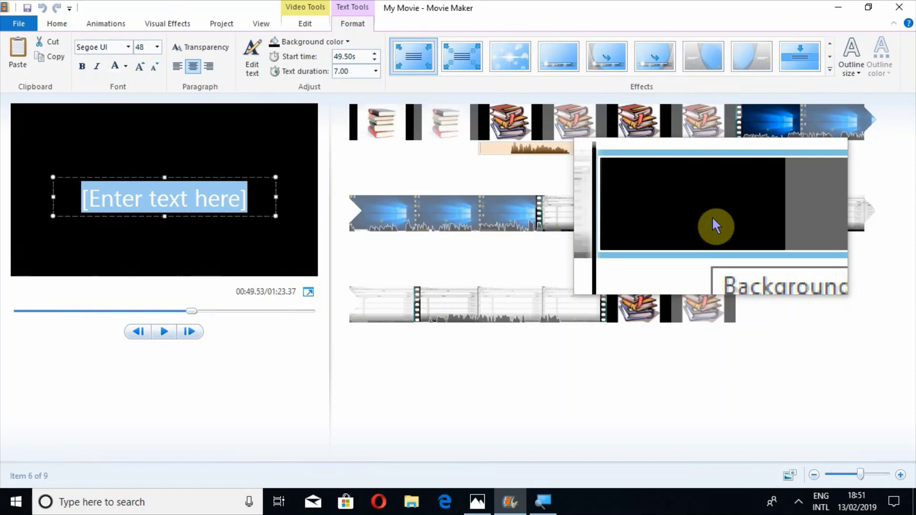
click(712, 217)
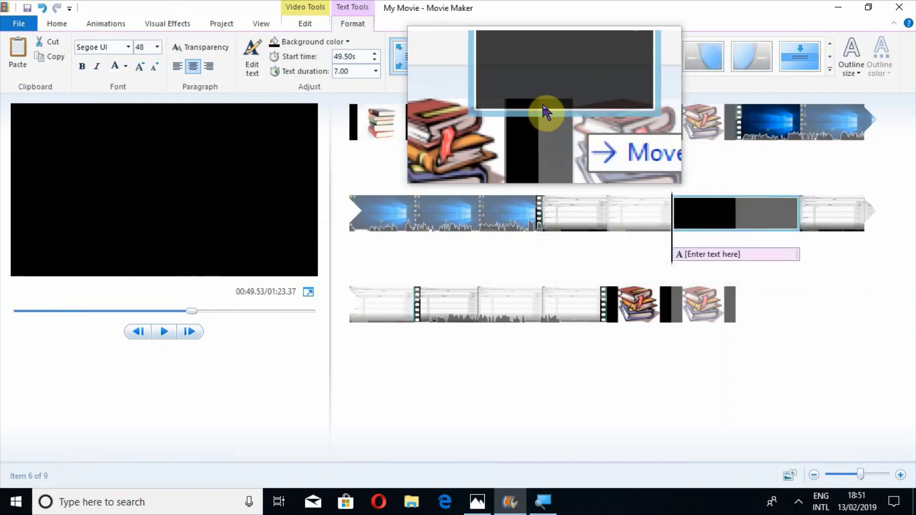
drag(485, 145, 476, 146)
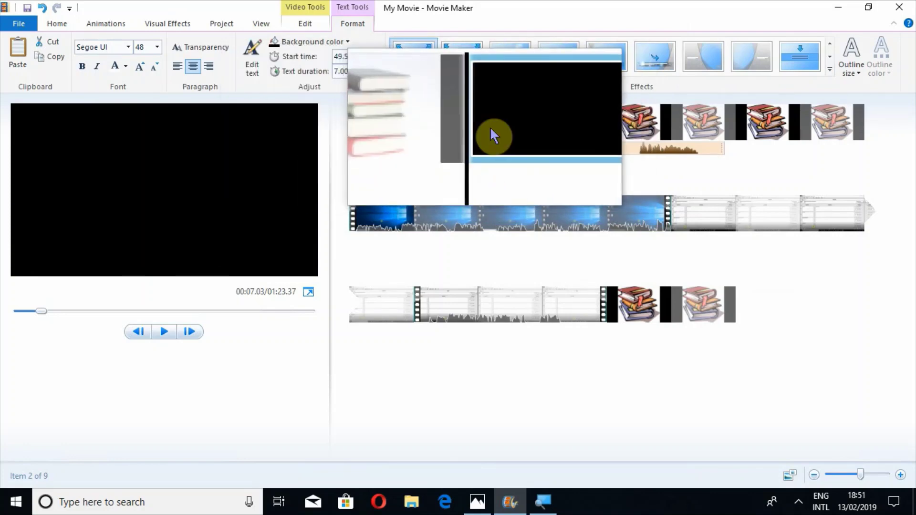
drag(488, 129, 396, 140)
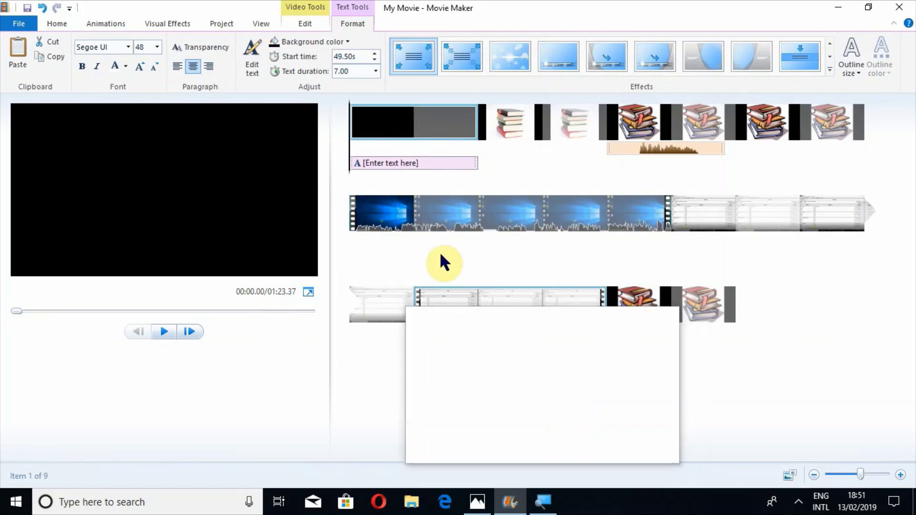
Set the title's background colour to red and its text duration to 4.00.
click(396, 163)
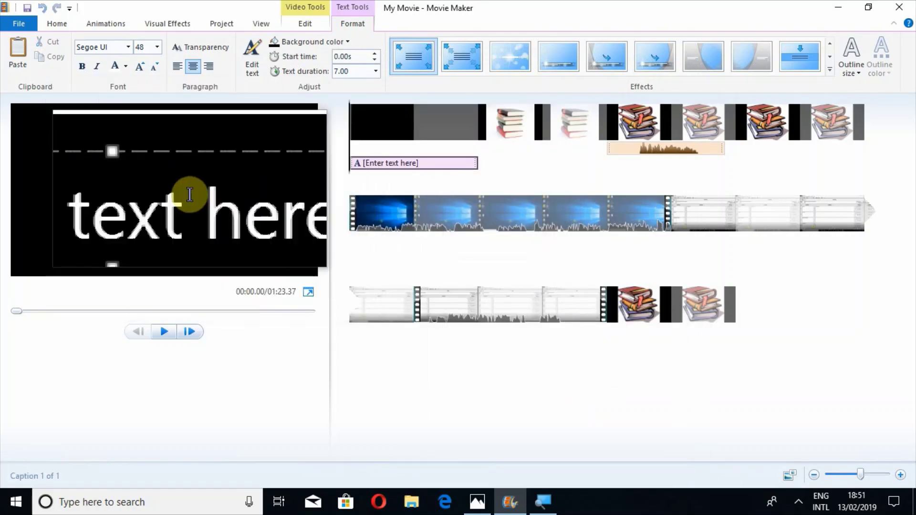
click(129, 49)
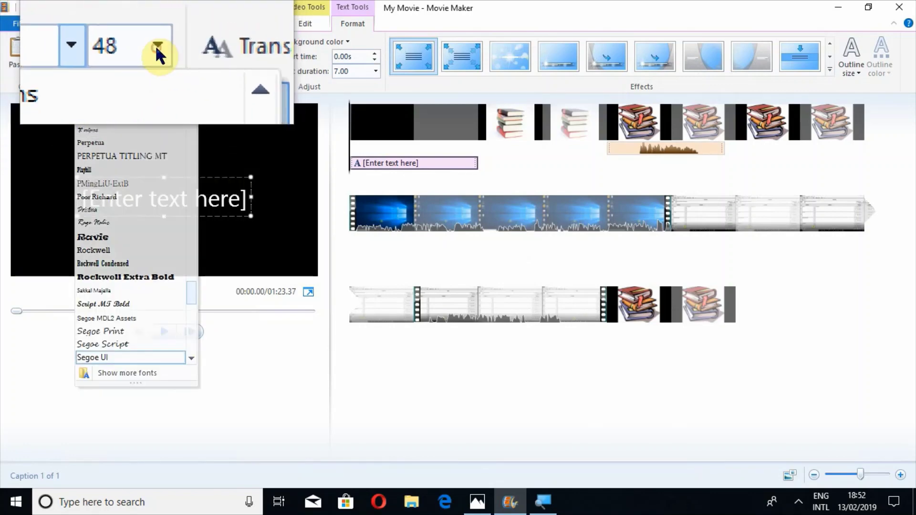
click(157, 50)
click(156, 44)
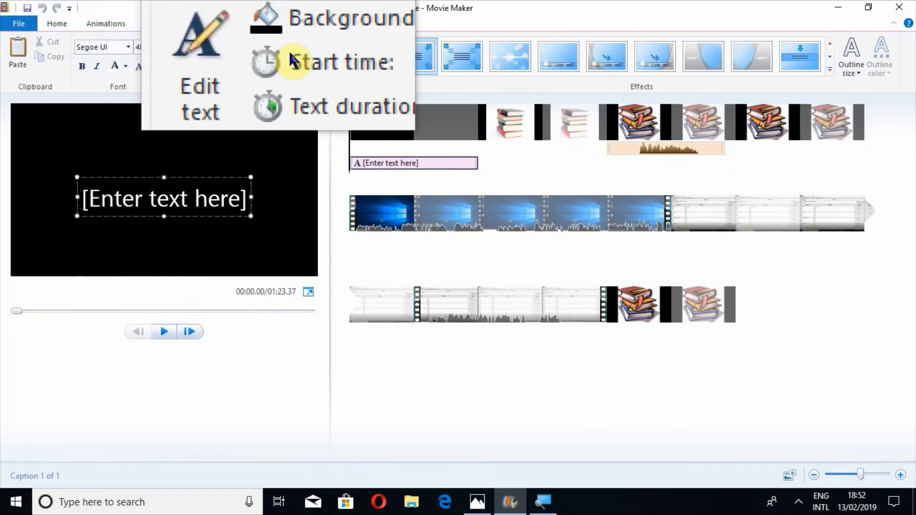
click(339, 47)
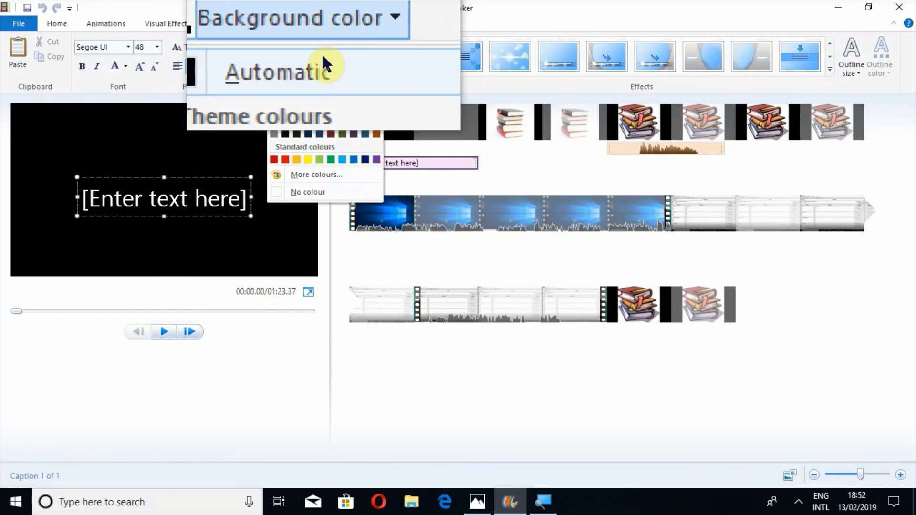
click(333, 91)
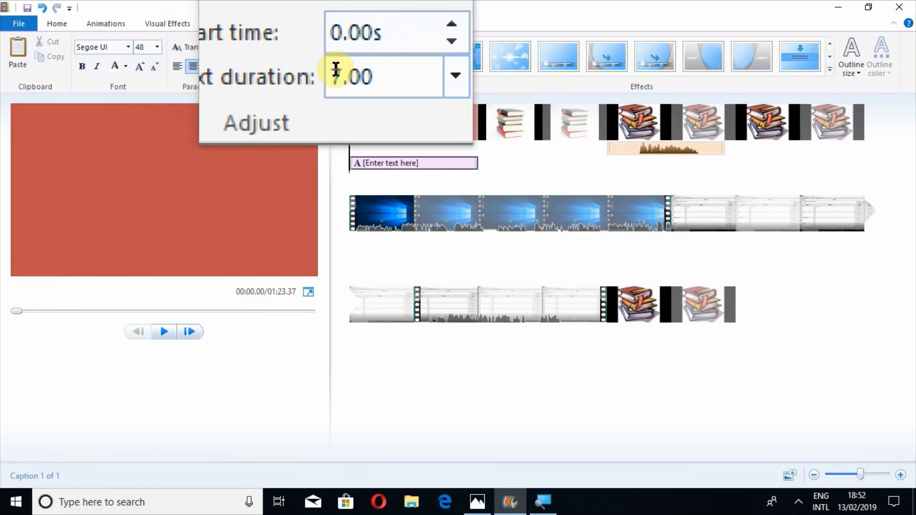
click(339, 71)
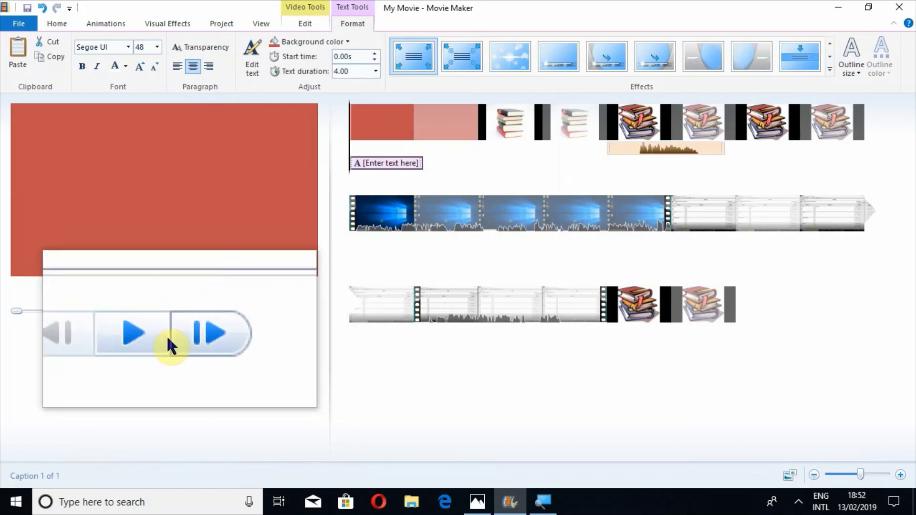
Play the title from the start of the movie to preview its text, and pause it.
click(167, 336)
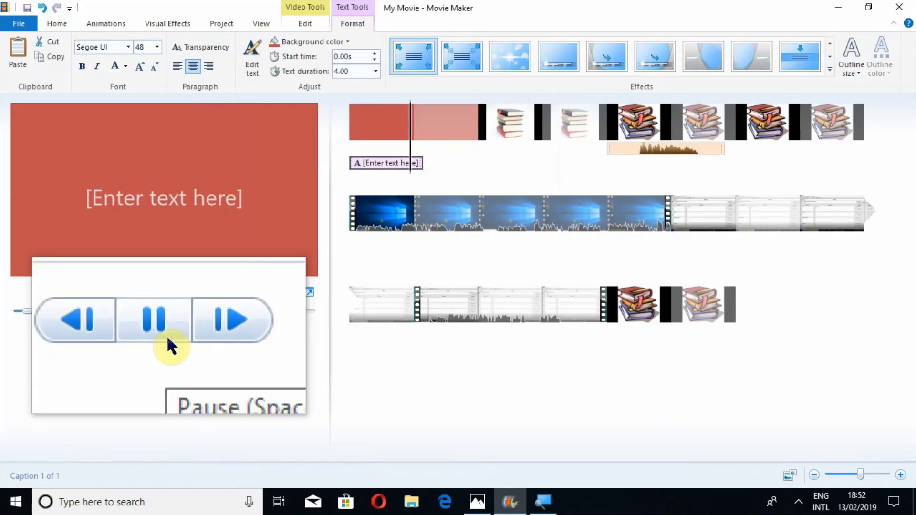
click(167, 336)
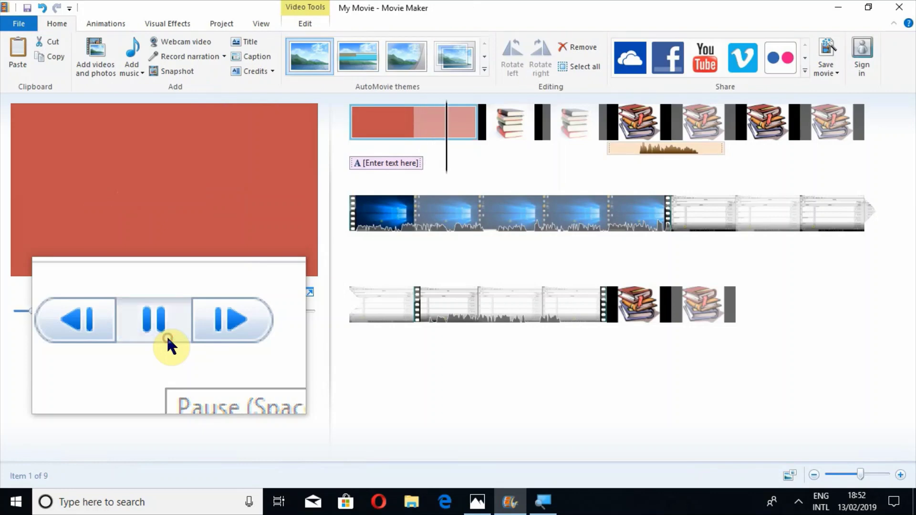
Replace the placeholder text of the red title with the creator's name in capital letters.
click(362, 162)
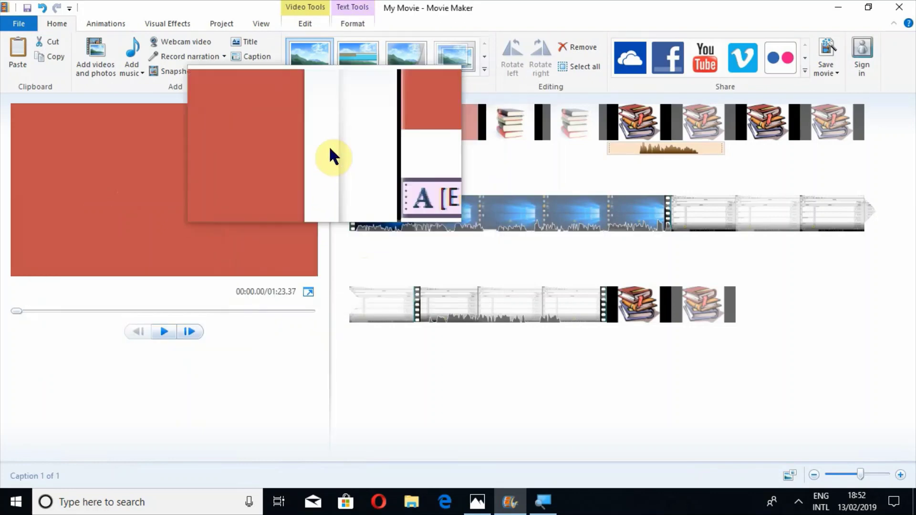
click(383, 162)
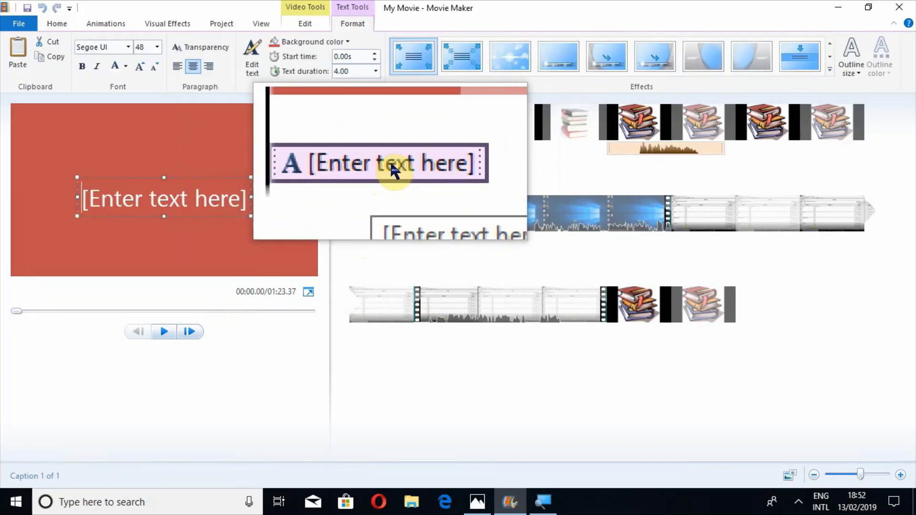
click(170, 194)
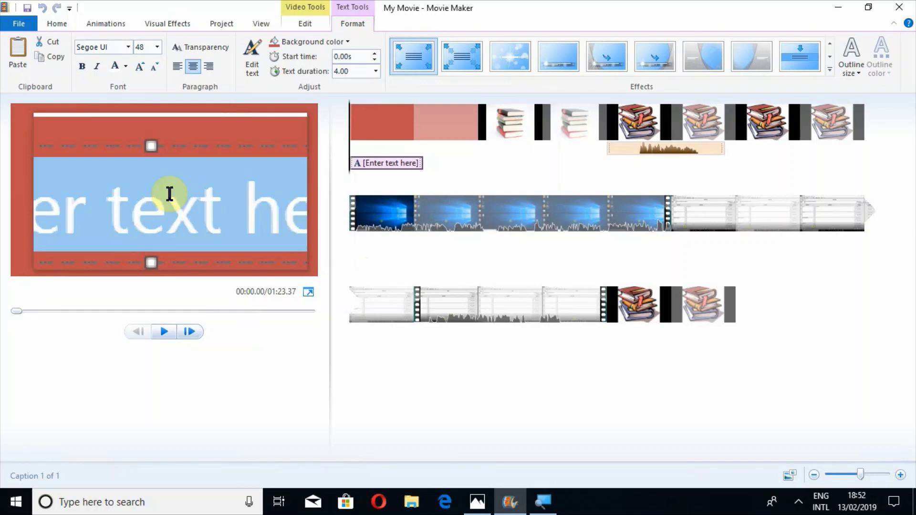
key(Delete)
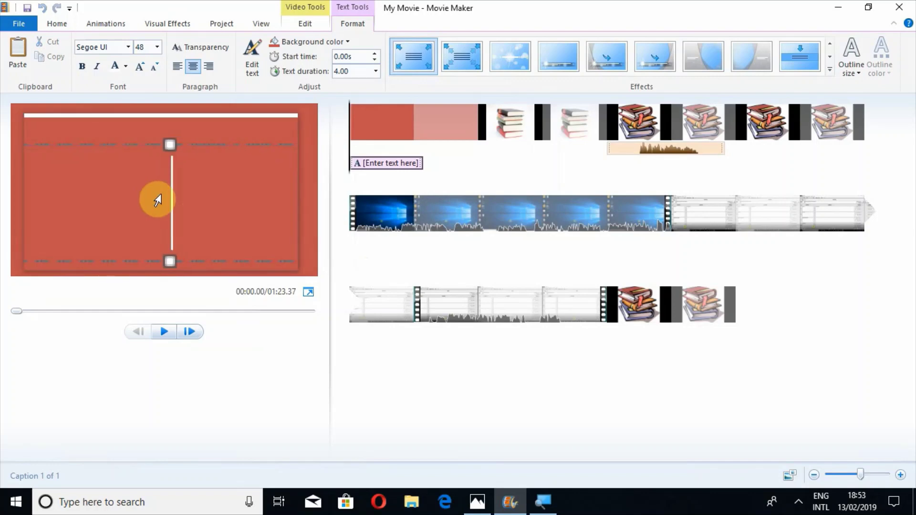
text(IBN)
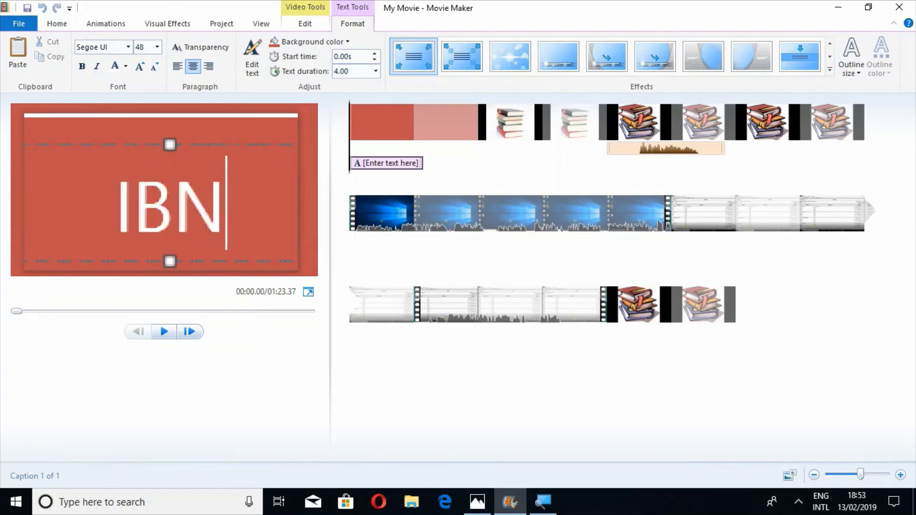
text(E A)
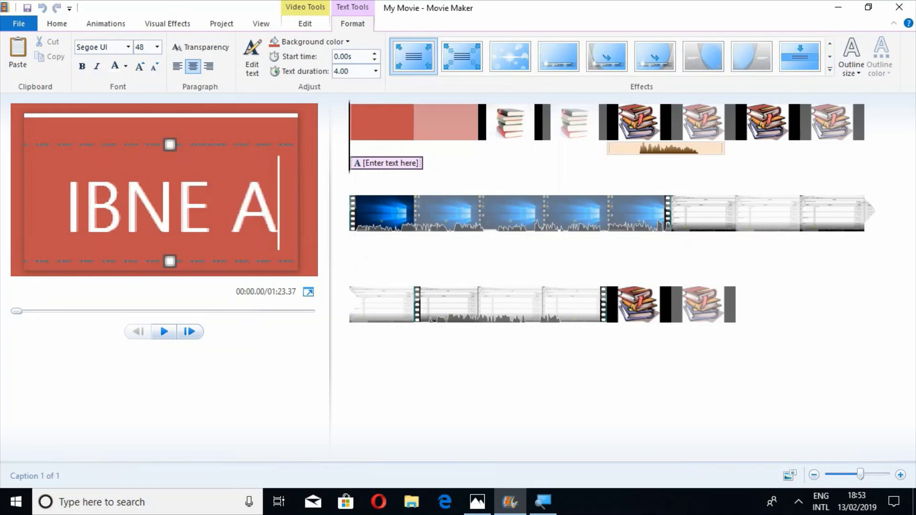
text(V)
key(BackSpace)
text(BID)
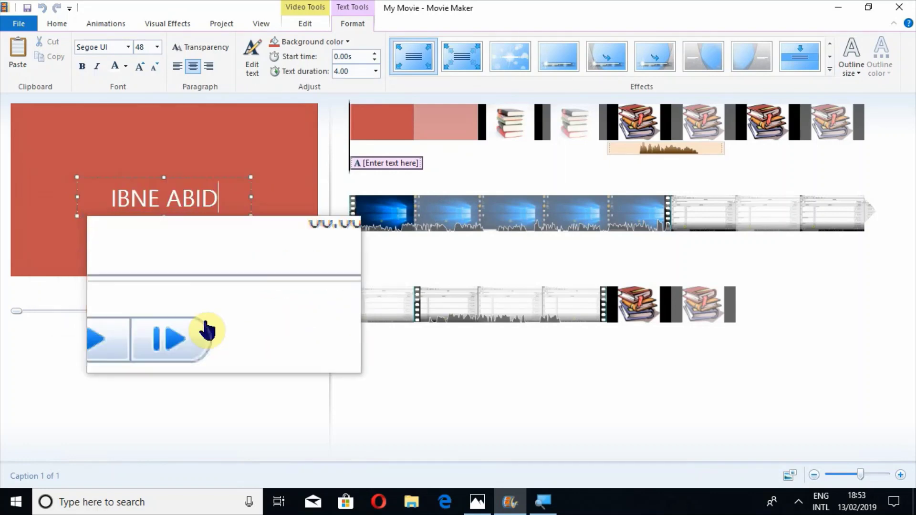
Preview the title text, and apply the text effect with a grey curved shape sweeping over one side of the title.
click(162, 330)
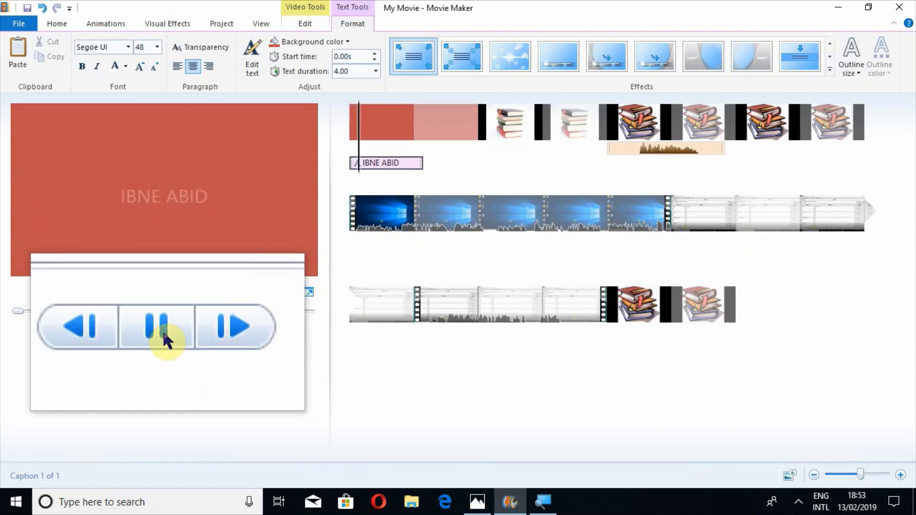
click(162, 330)
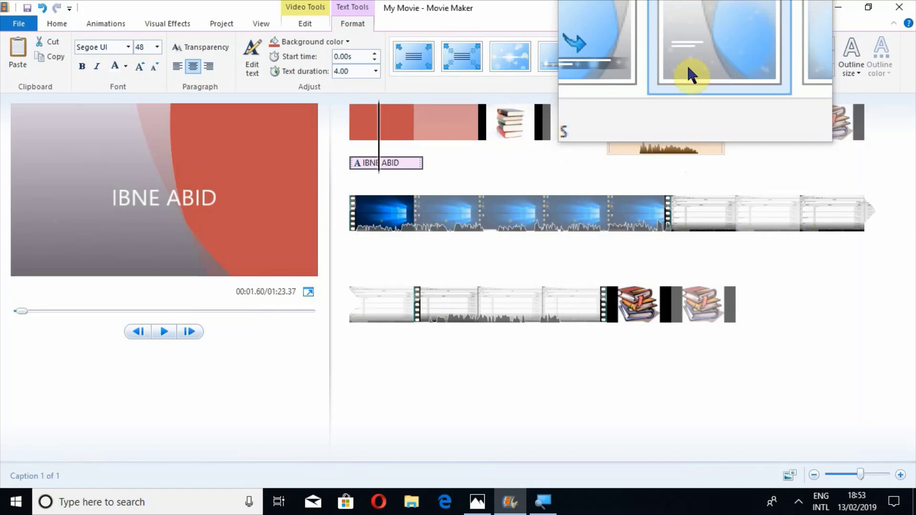
click(690, 75)
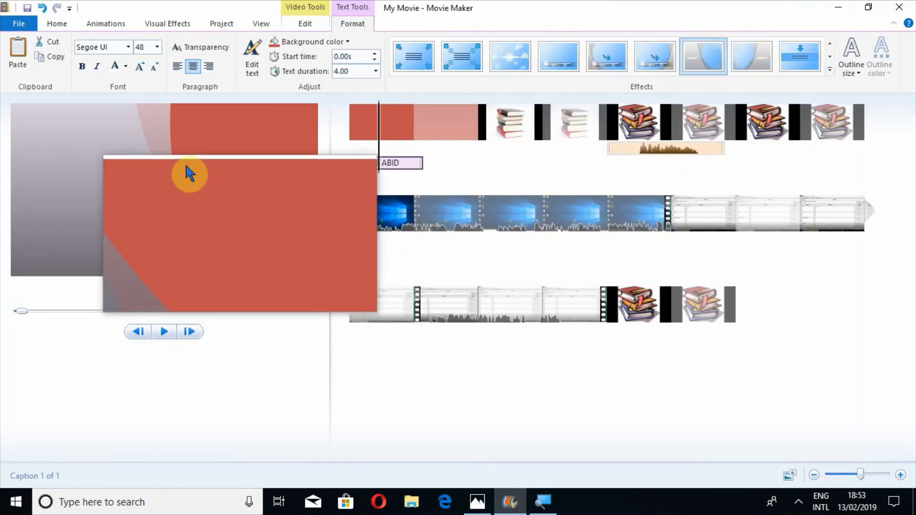
Add a placeholder caption to the desktop video clip, starting at 36.60 s.
click(57, 23)
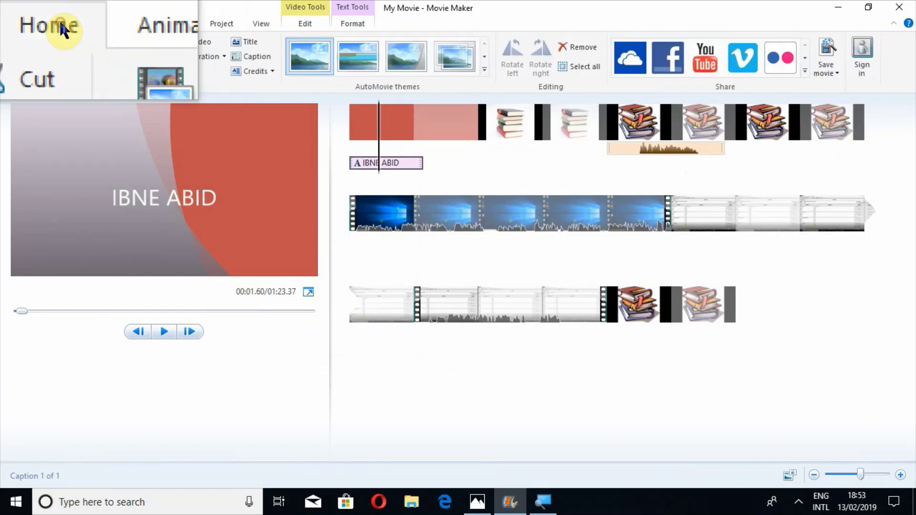
click(244, 54)
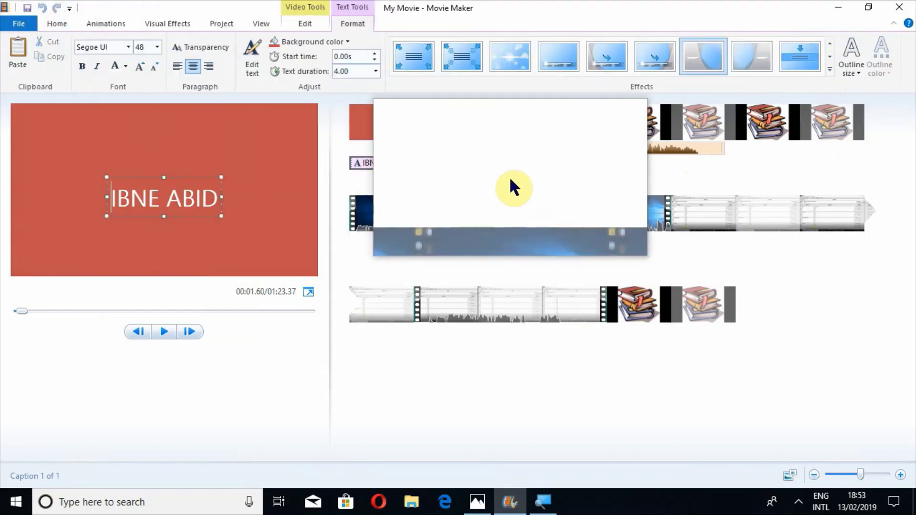
click(525, 217)
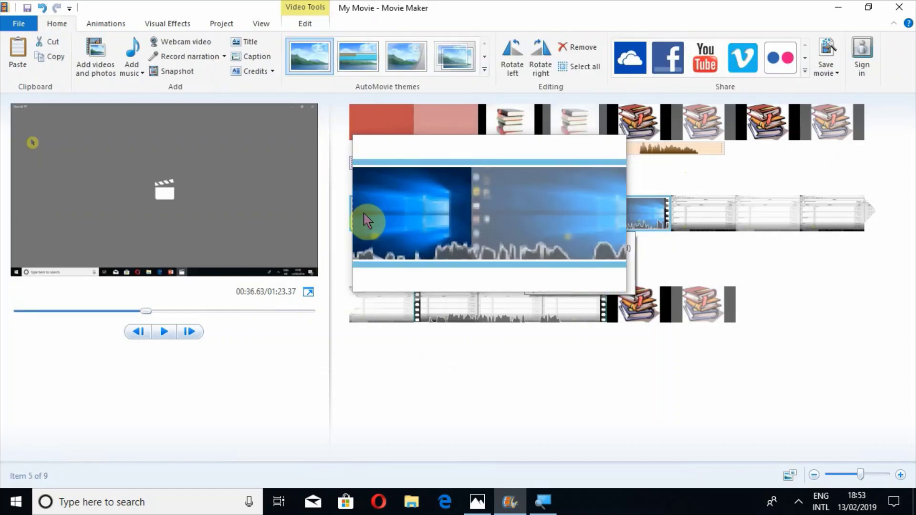
click(245, 53)
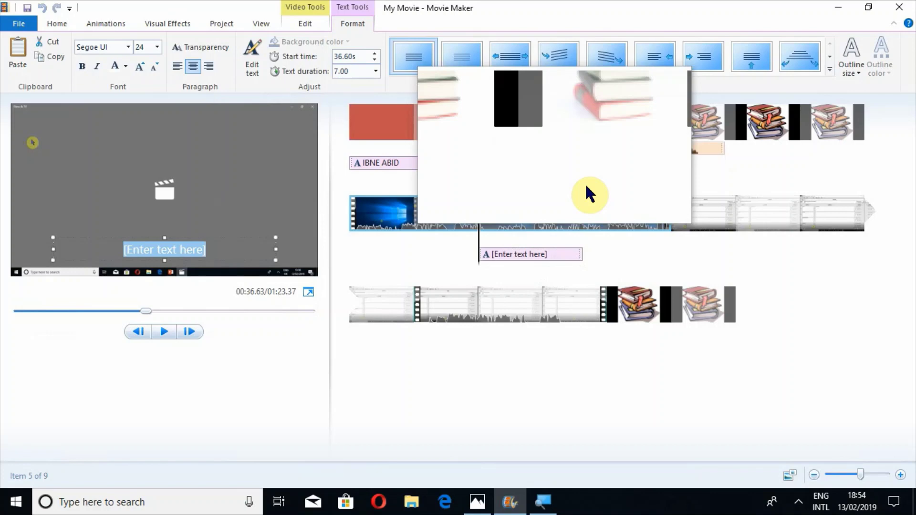
Add a Starring credits clip at the end of the movie.
click(55, 23)
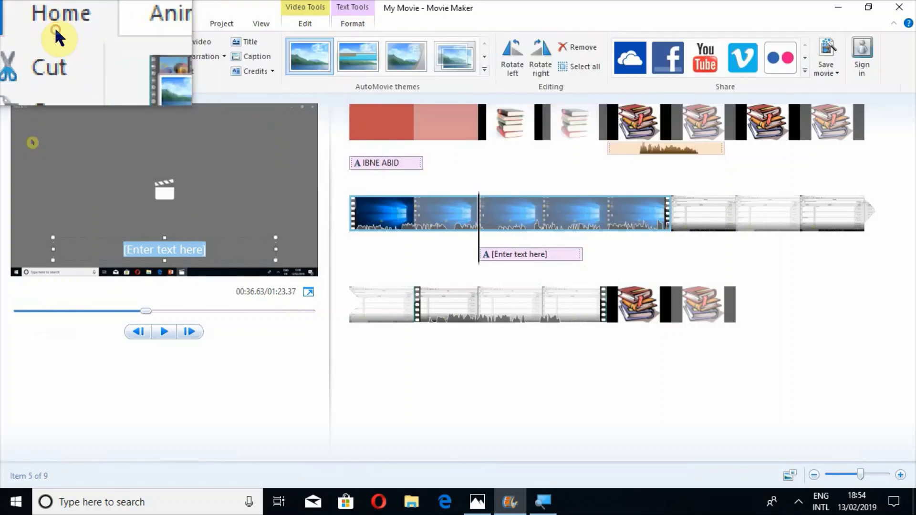
click(274, 77)
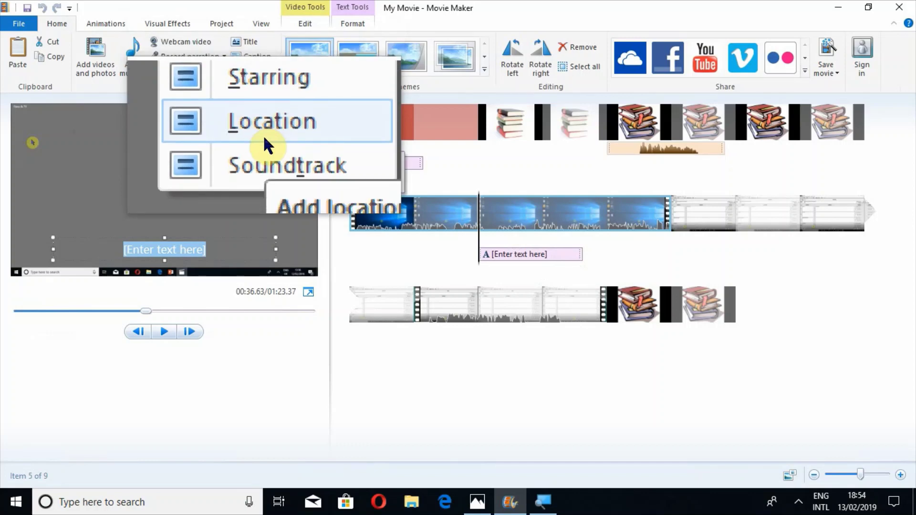
click(264, 114)
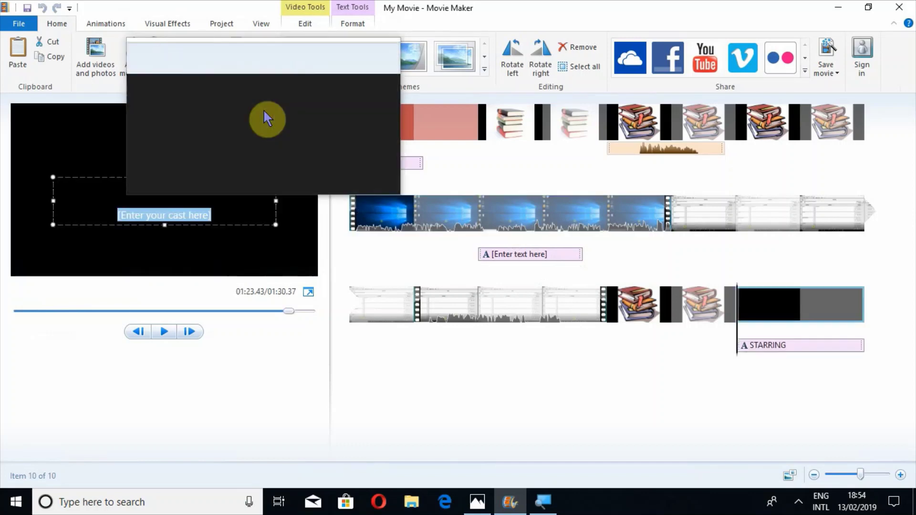
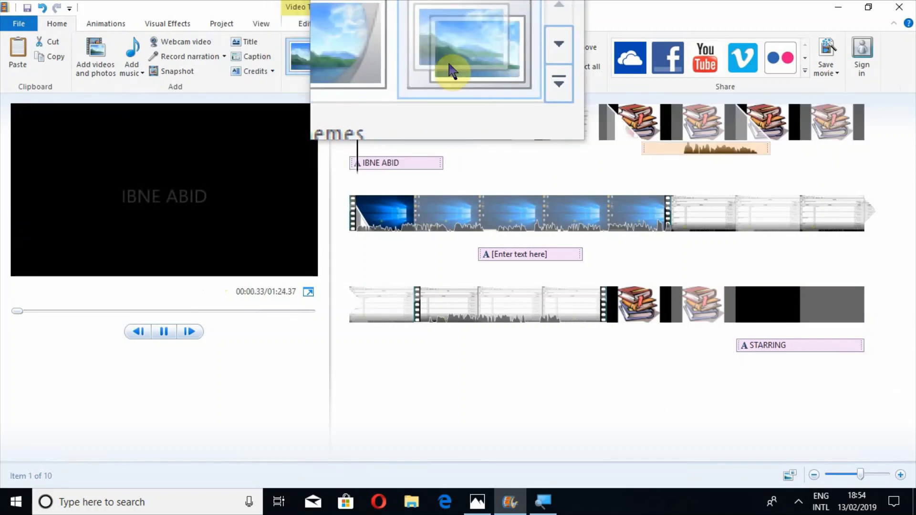
Apply the small-squares mosaic transition to the red title clip with a 1.50 duration, and play it as a preview.
click(283, 152)
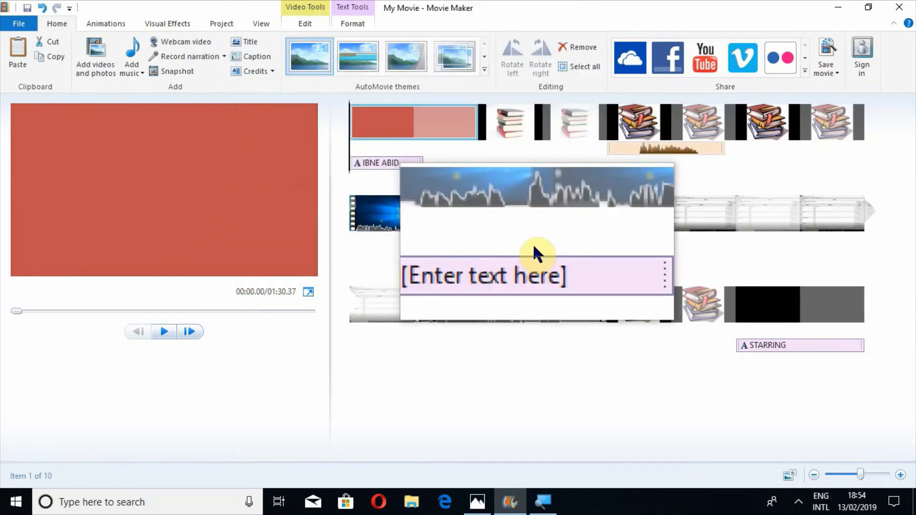
click(119, 22)
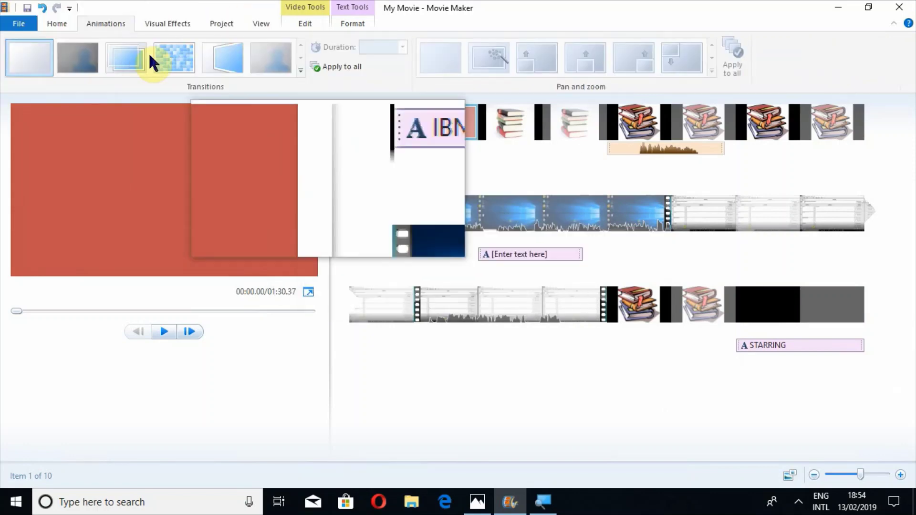
click(84, 48)
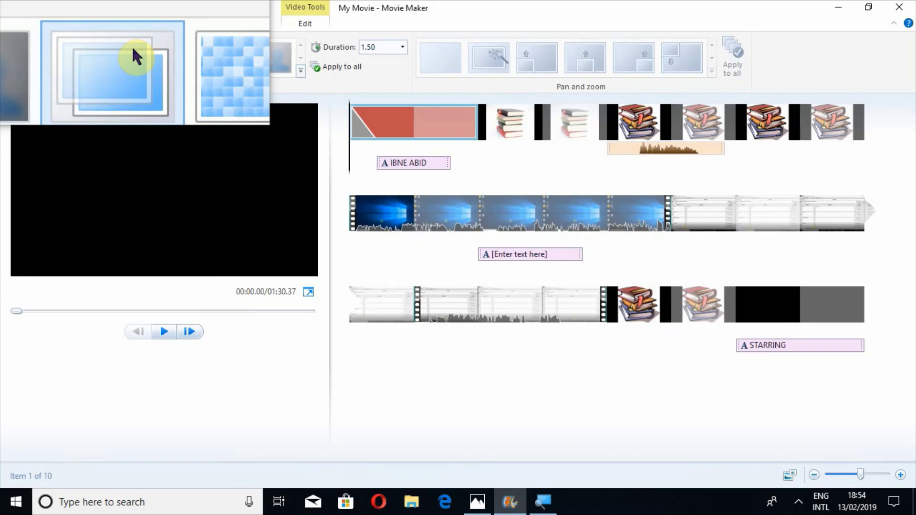
click(173, 51)
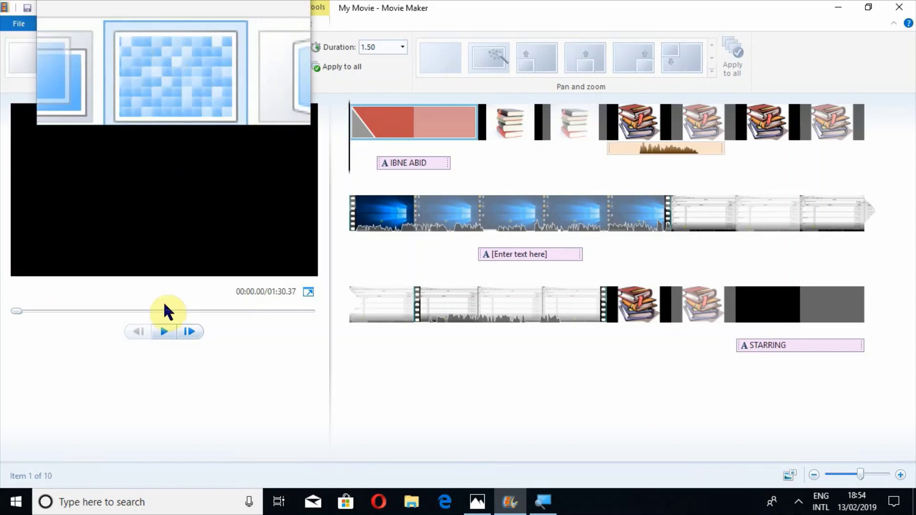
click(164, 332)
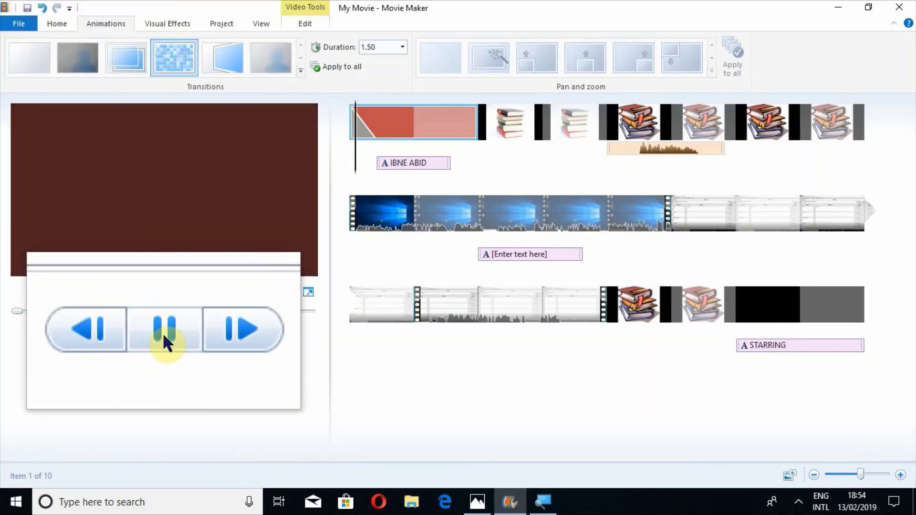
click(233, 63)
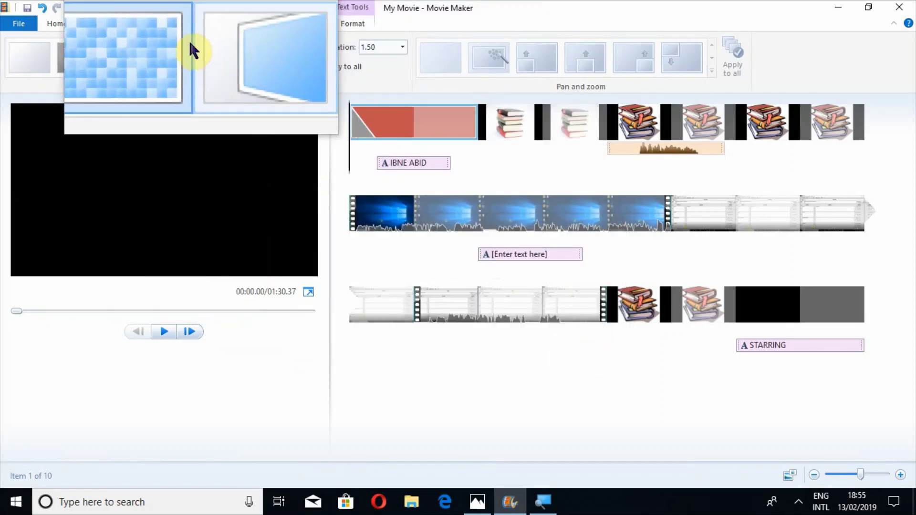
Apply the high-contrast visual effect with flat, saturated colours to the book-stack picture above the narration.
click(168, 23)
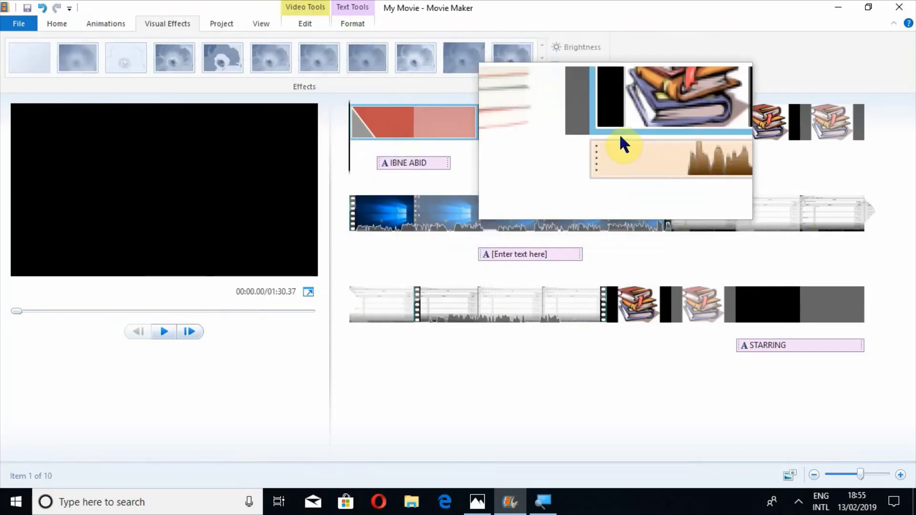
click(619, 133)
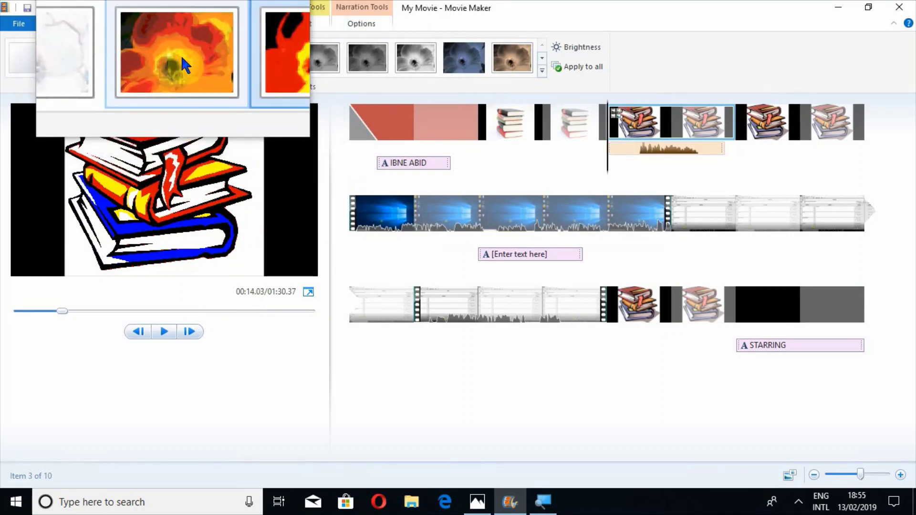
click(222, 57)
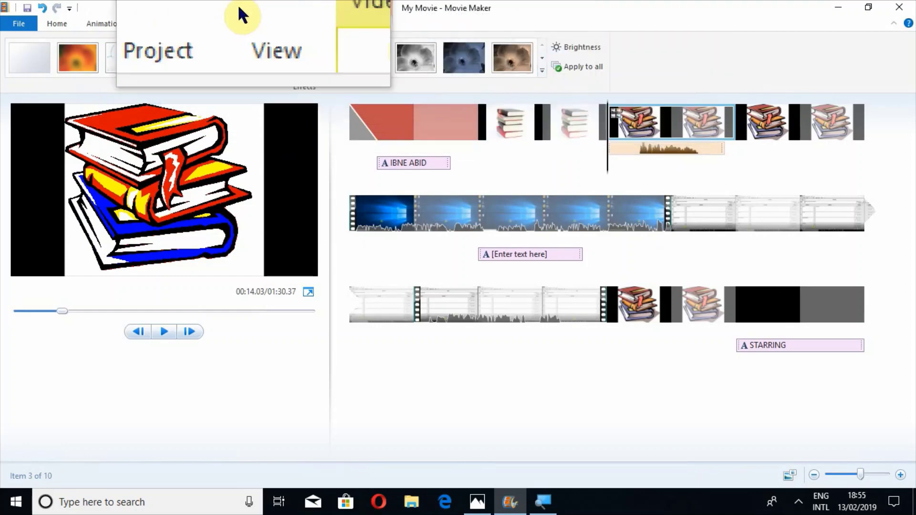
Look at the project's audio and aspect ratio options, and turn the timeline's waveforms off and on again.
click(229, 22)
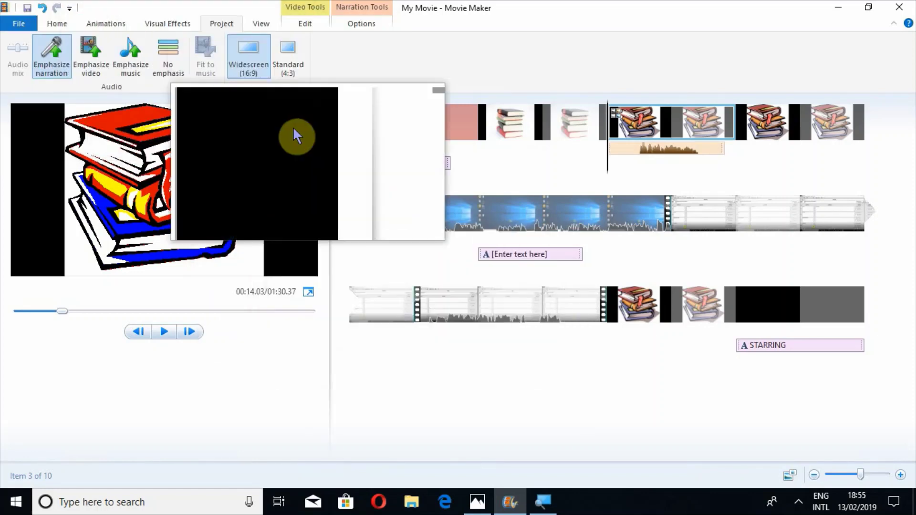
click(261, 23)
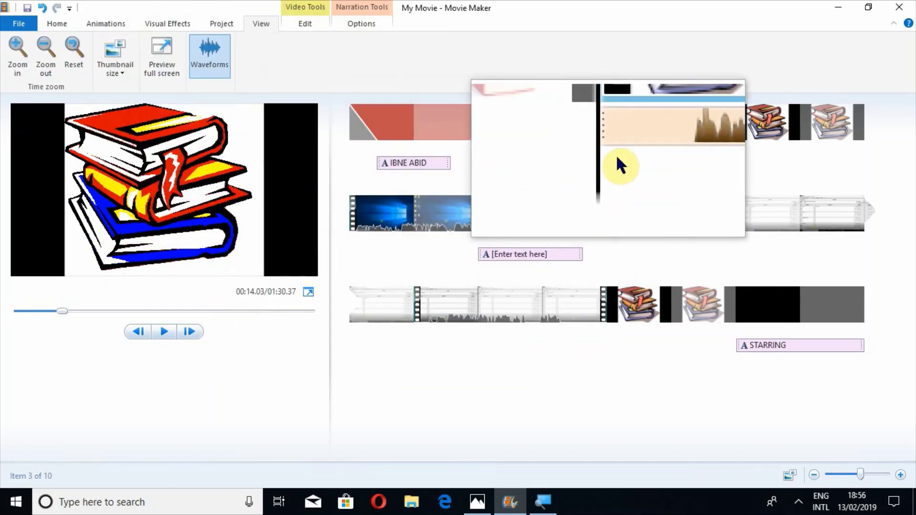
click(214, 54)
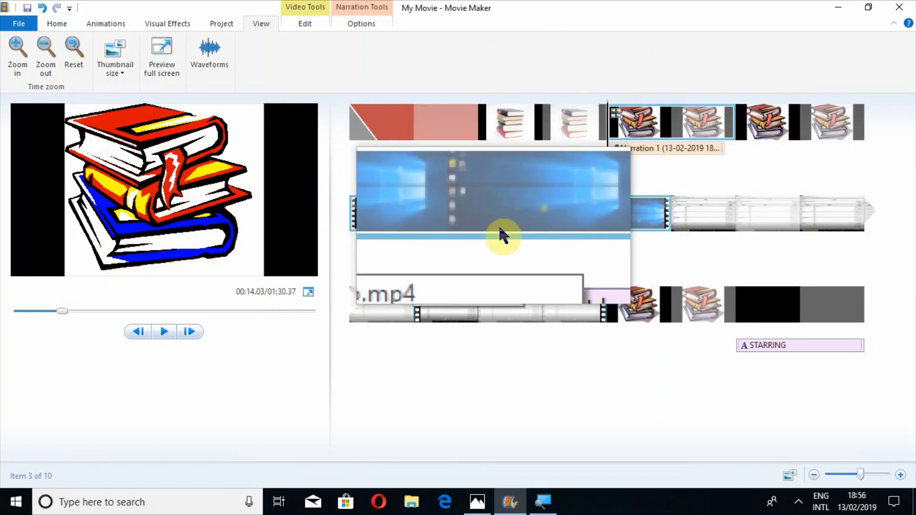
click(223, 74)
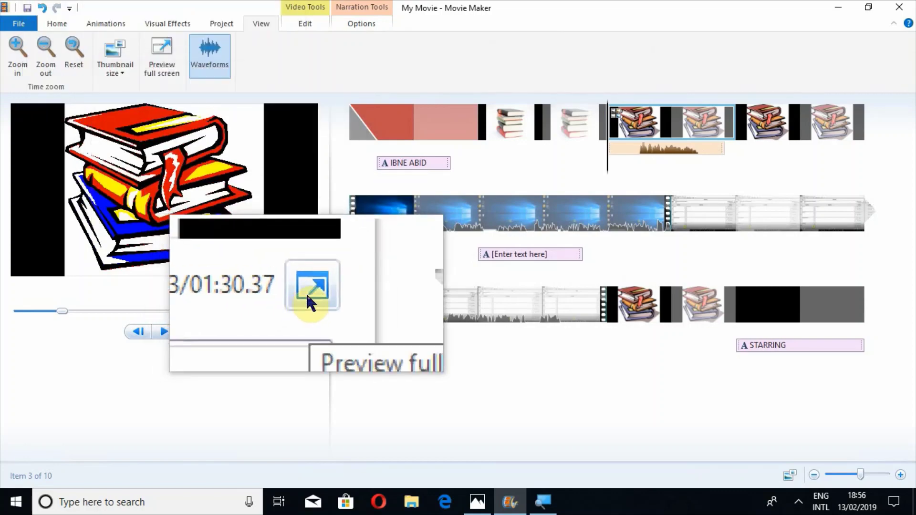
Preview the movie in full screen, skip ahead to the desktop video clip, and return to the editor.
click(307, 297)
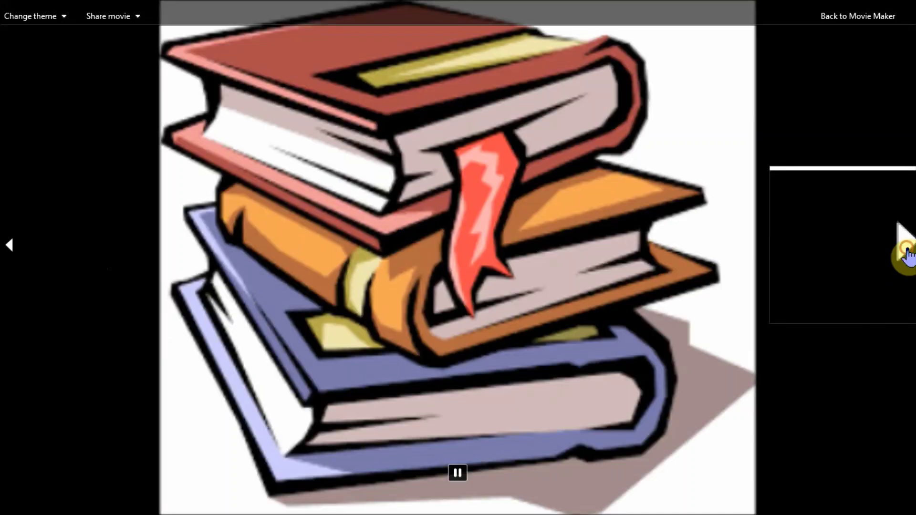
click(907, 248)
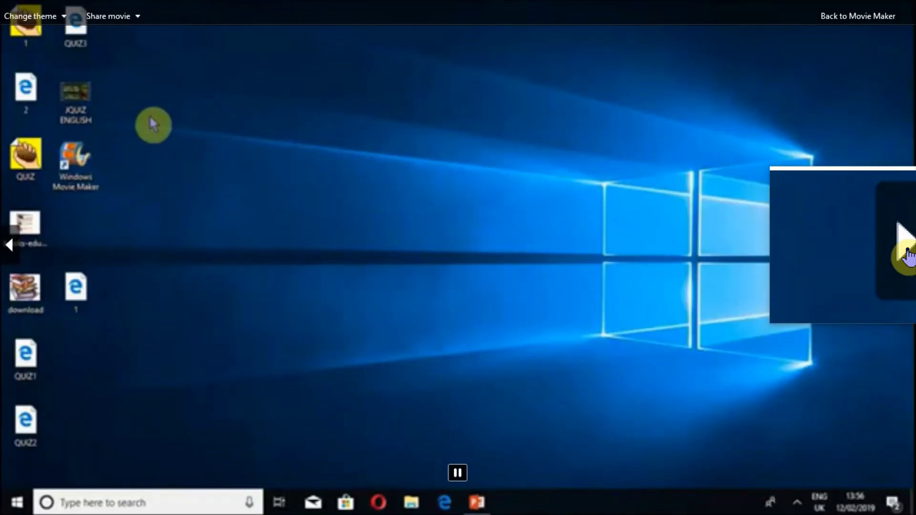
key(Escape)
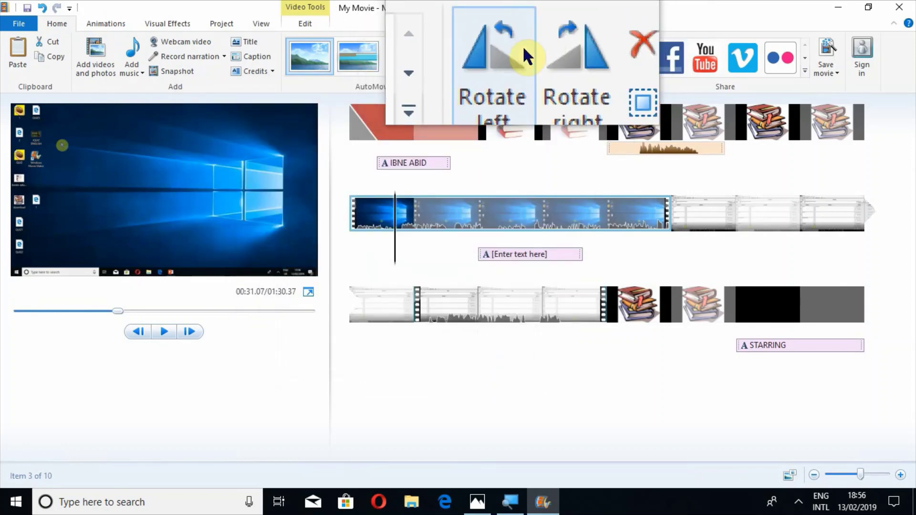
Rotate the desktop video clip left twice so it is turned upside down.
click(524, 52)
click(524, 50)
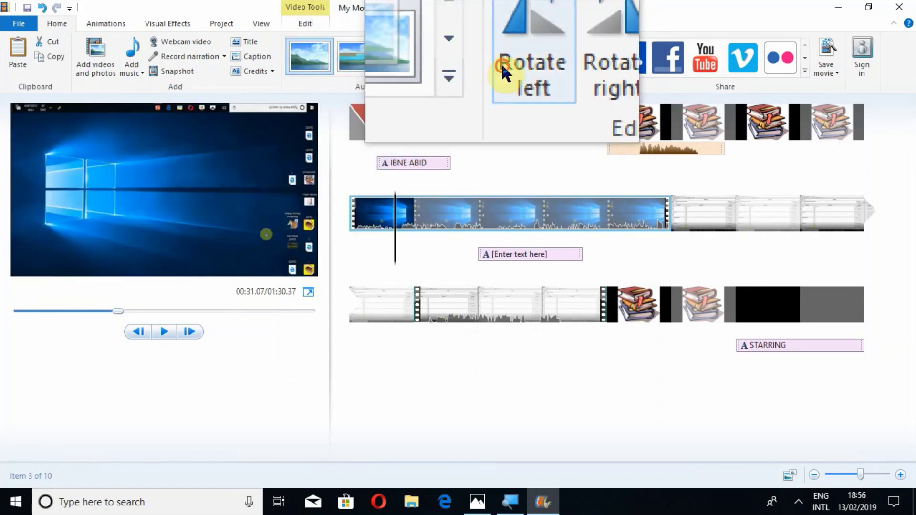
Rotate the desktop video clip left twice more so it stands upright.
click(501, 63)
click(501, 63)
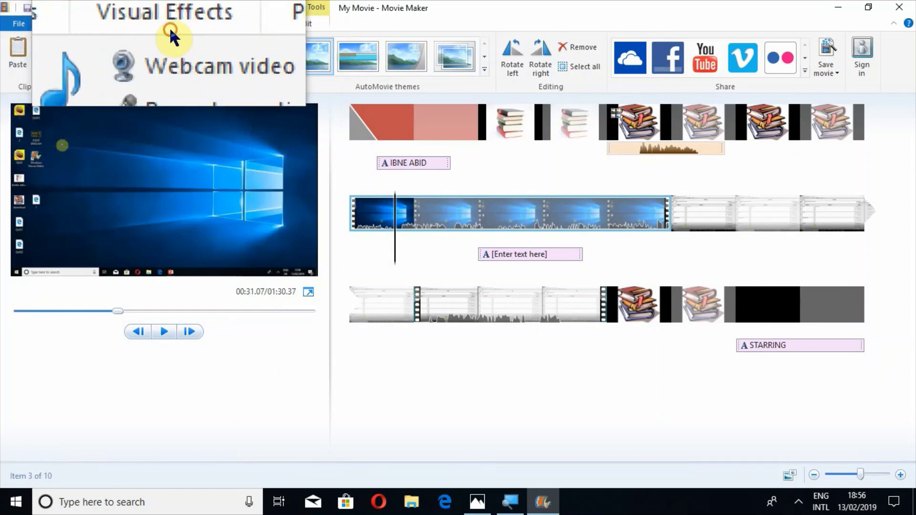
Look through the project's audio and aspect ratio options and the timeline's view options.
click(170, 29)
click(224, 38)
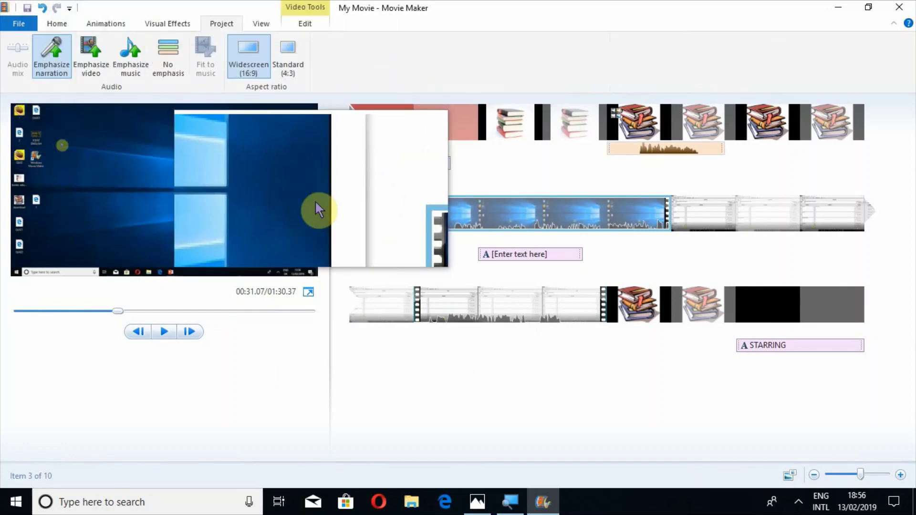
click(270, 26)
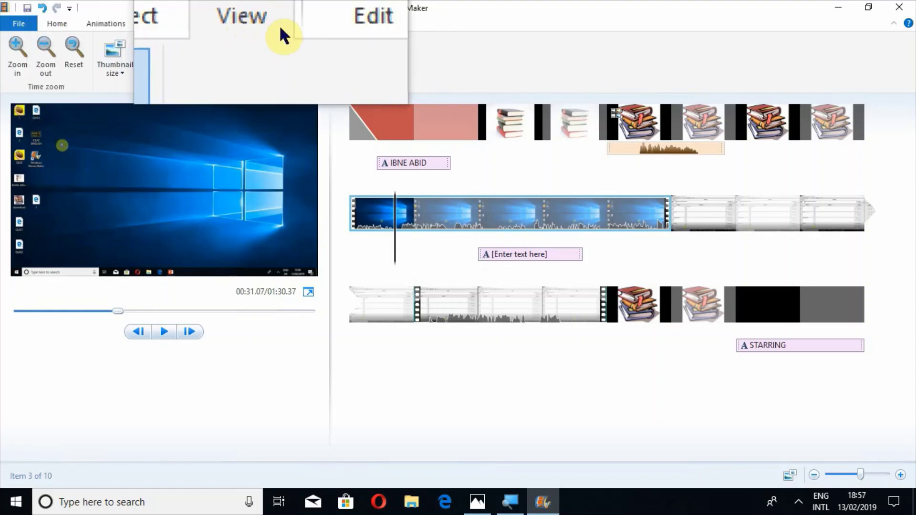
Look at the desktop video clip's volume control, and play part of the clip in the preview before pausing it.
click(305, 24)
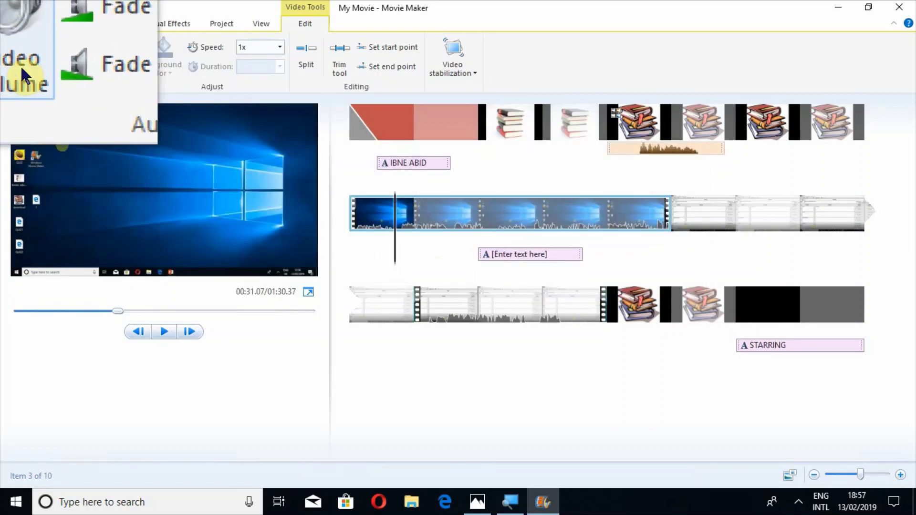
click(18, 64)
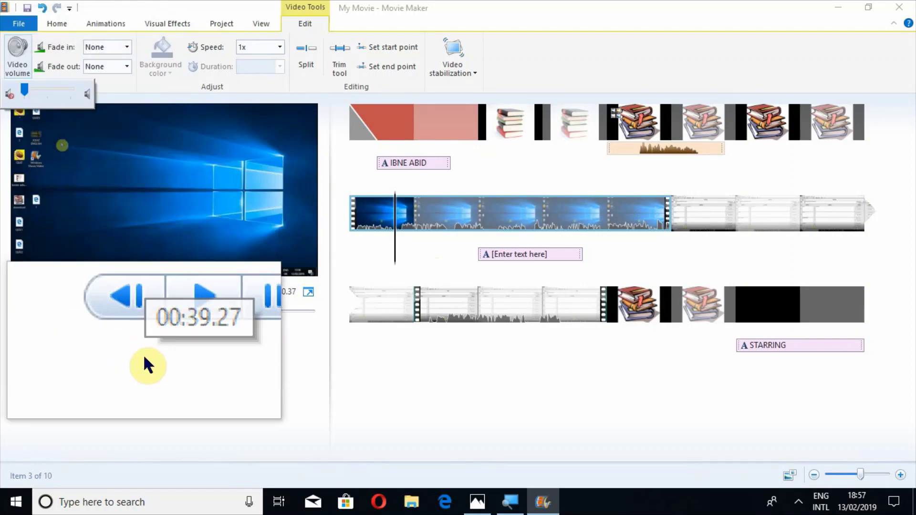
click(159, 334)
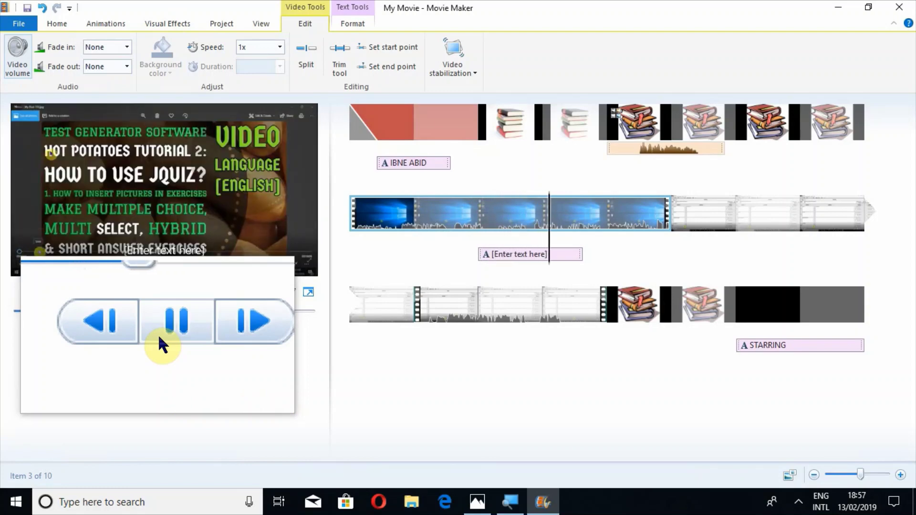
click(158, 334)
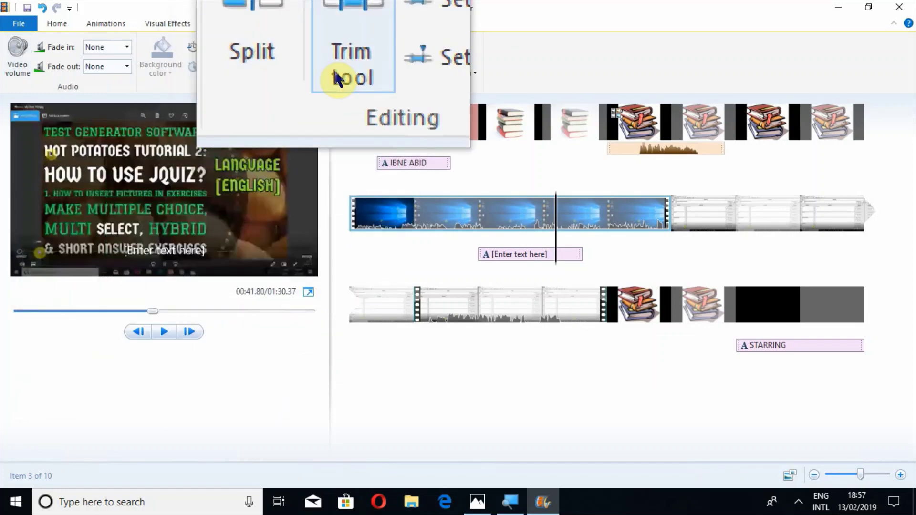
Try trimming the desktop video clip to a 4.53 s start point and a 16.05 s end point, and discard the trim.
click(336, 62)
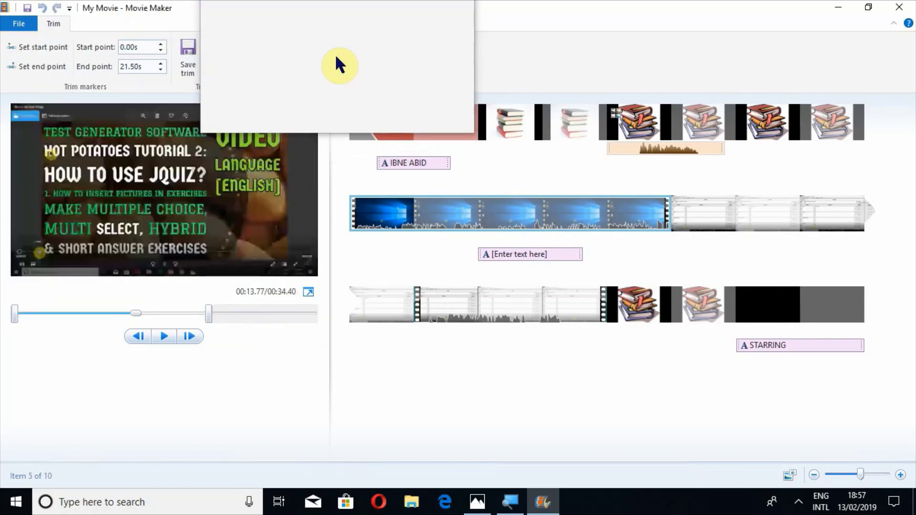
drag(139, 321, 168, 321)
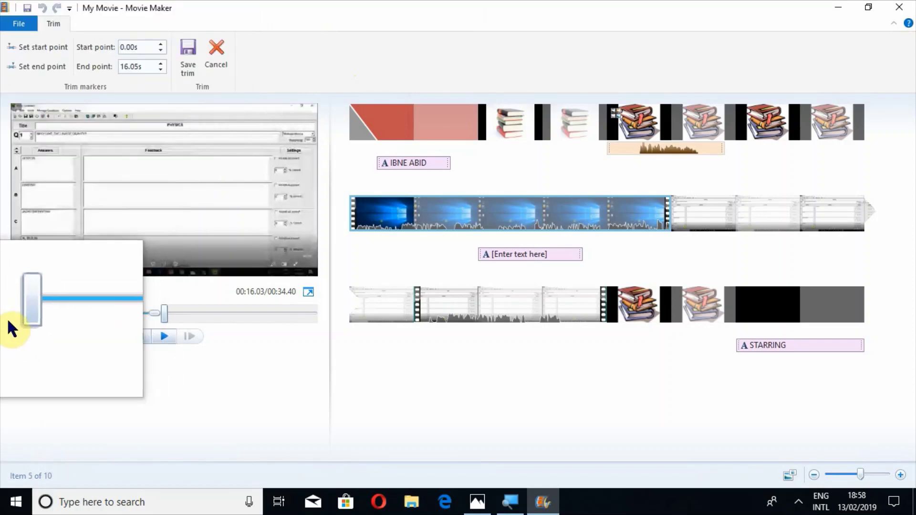
drag(17, 314, 40, 315)
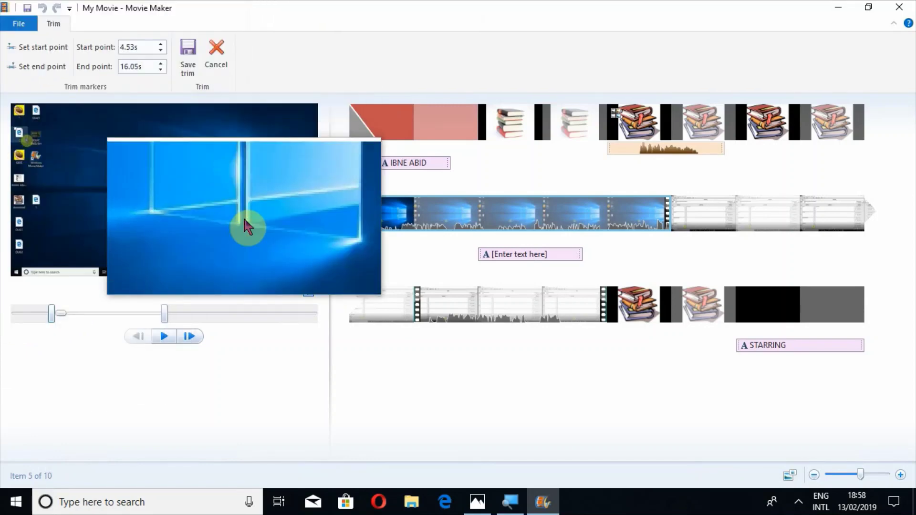
click(221, 72)
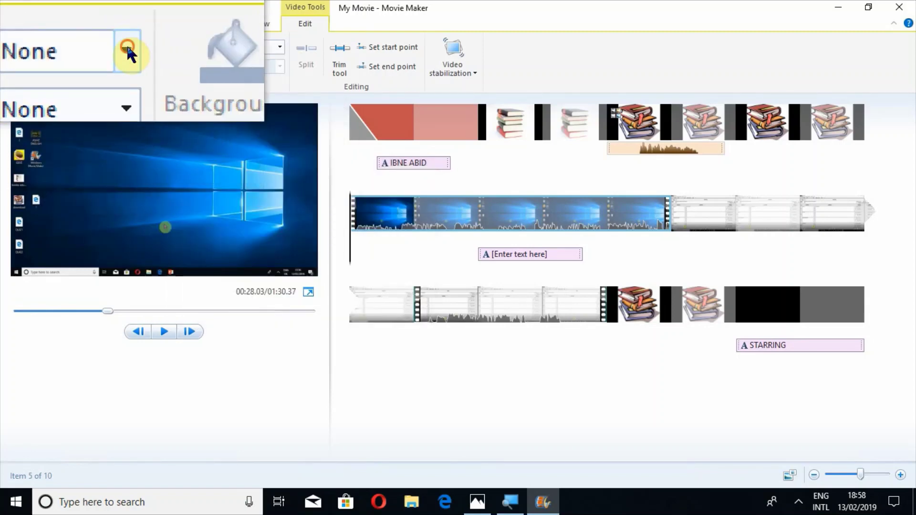
Look at the audio fade options for the desktop video clip and the duration setting of the book-stack picture above the narration.
click(127, 46)
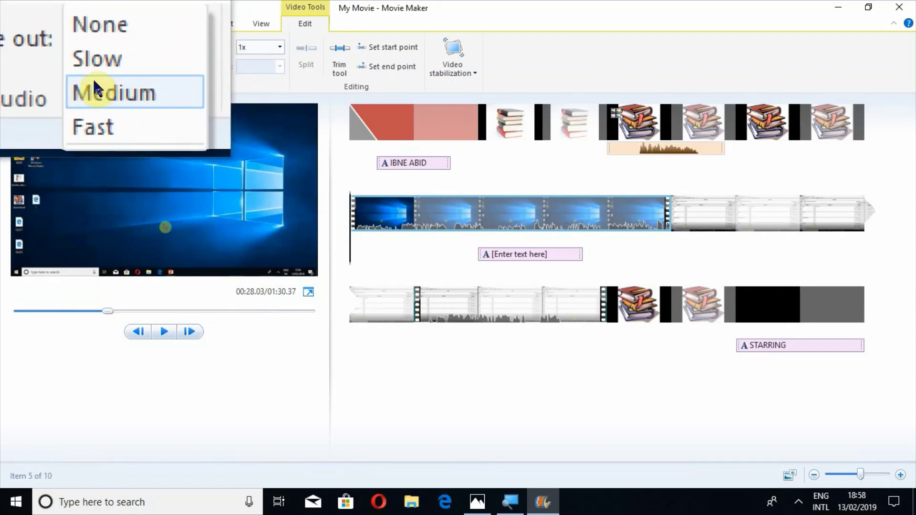
click(126, 44)
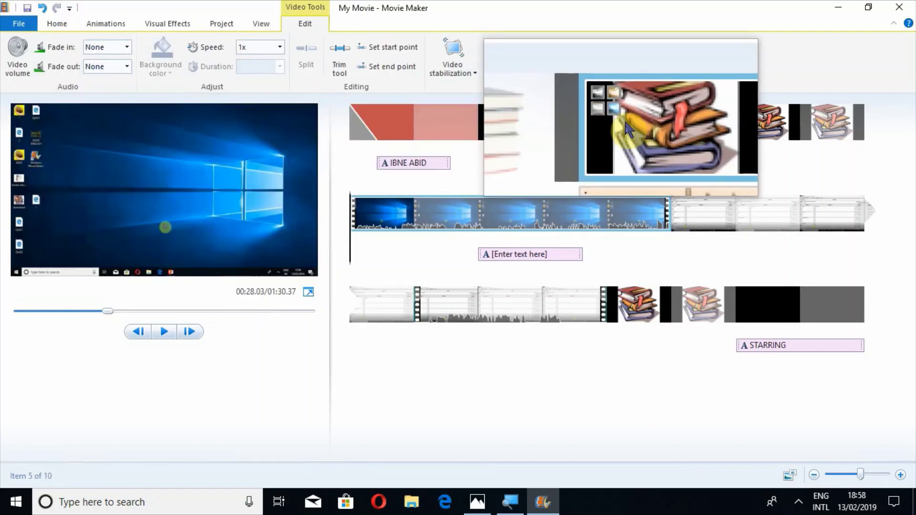
click(618, 119)
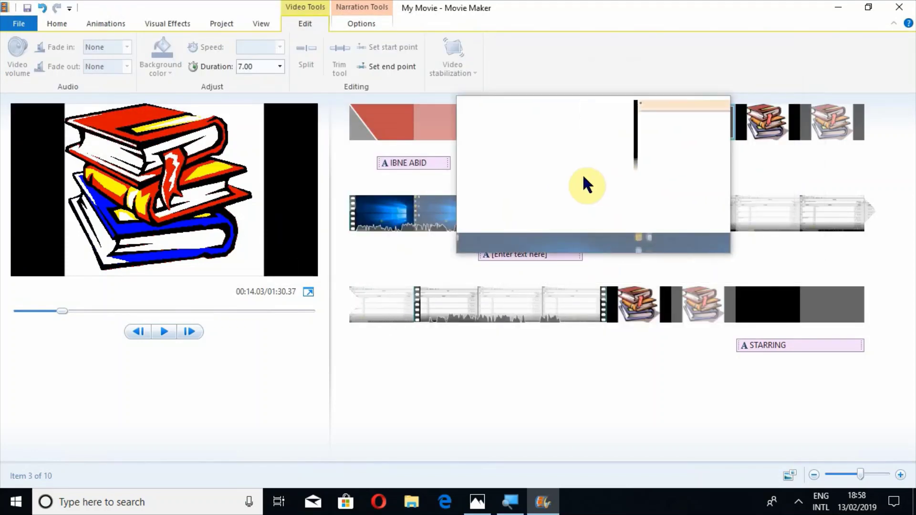
Examine the playback speed and video stabilization options available for the desktop video clip.
click(449, 211)
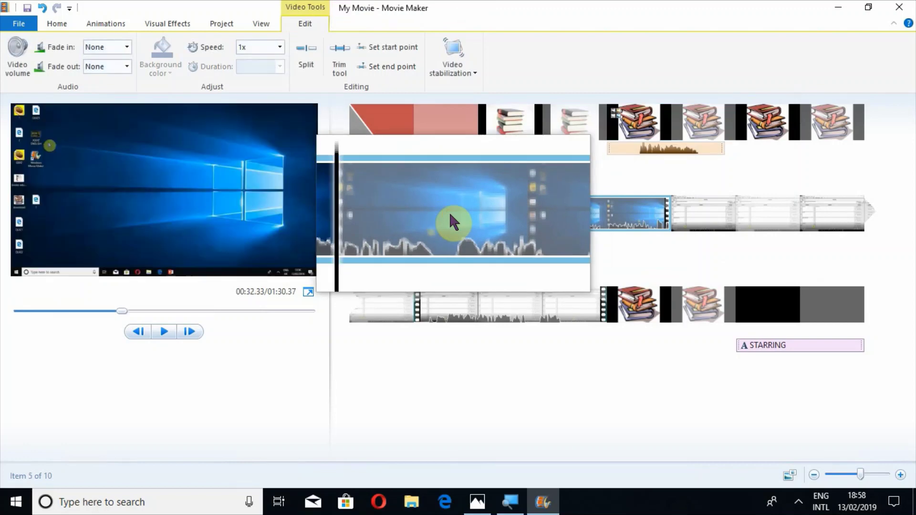
key(super+Escape)
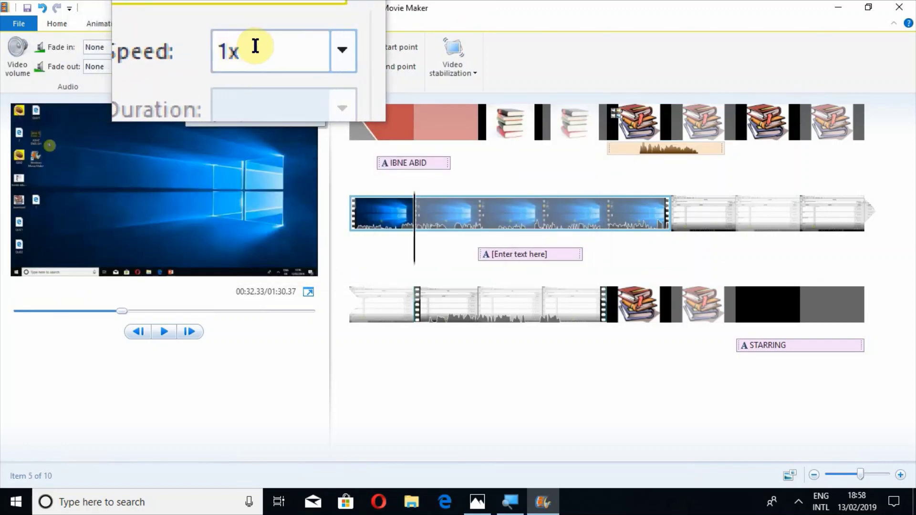
click(281, 49)
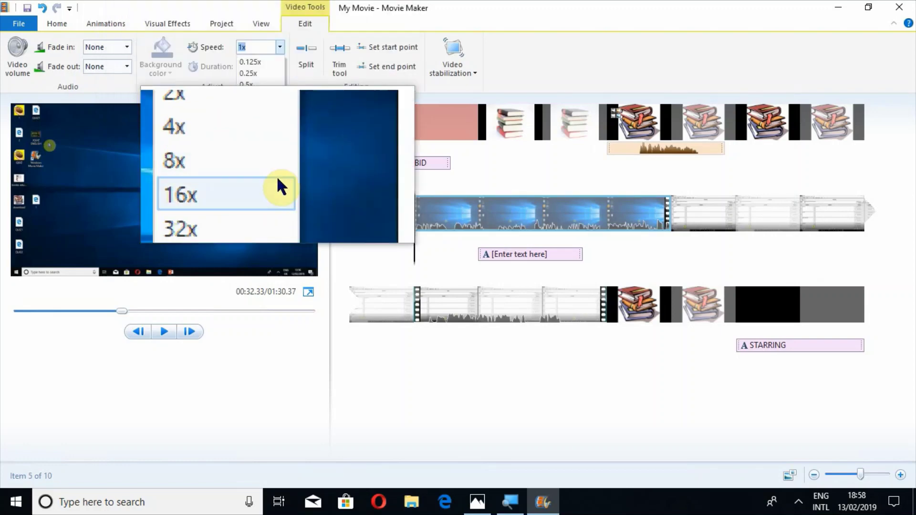
click(280, 48)
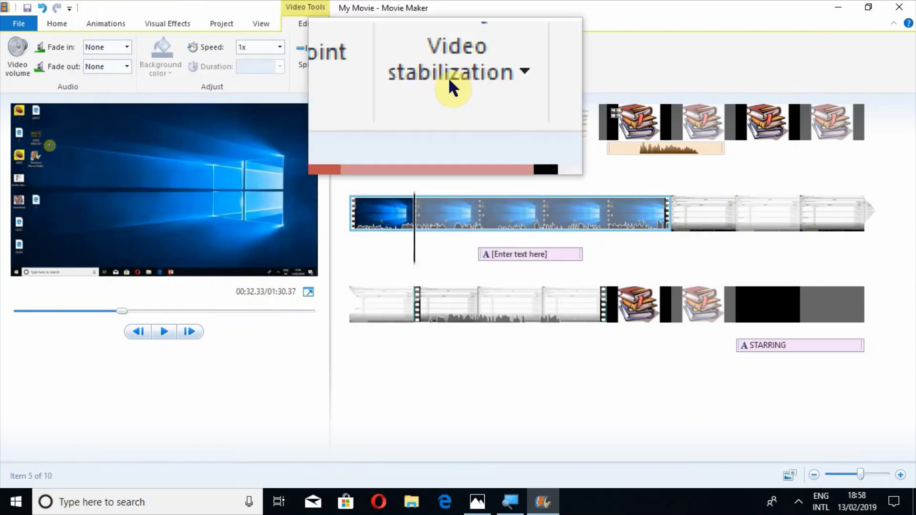
click(450, 73)
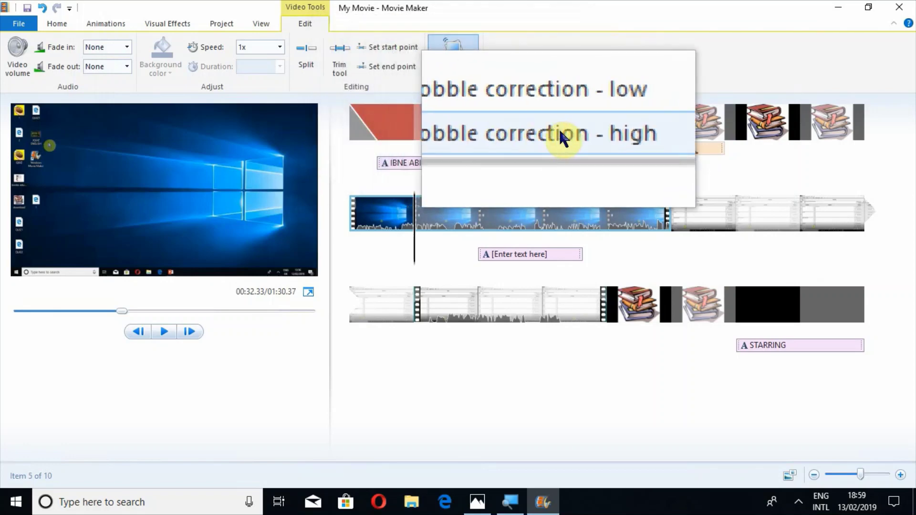
click(464, 61)
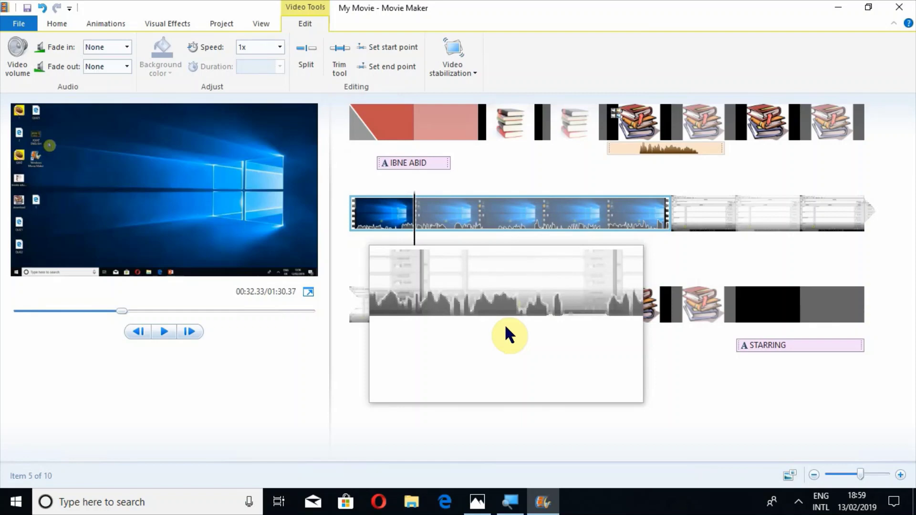
Save the project as My Movie on the desktop, look at the saved file there, and return to the editor.
click(29, 14)
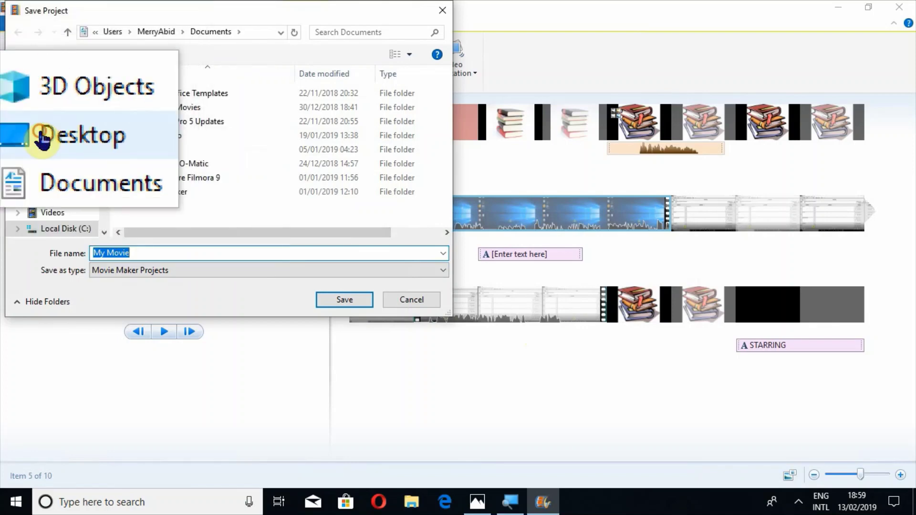
click(42, 131)
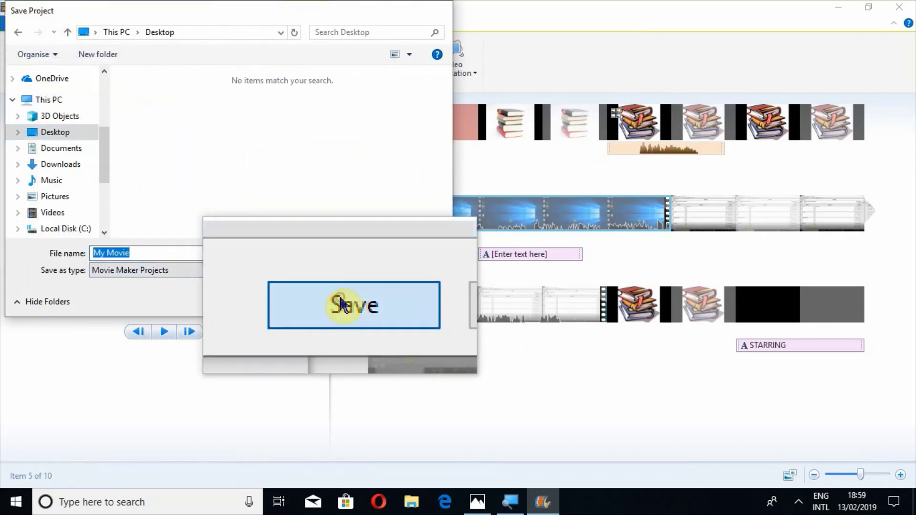
click(341, 301)
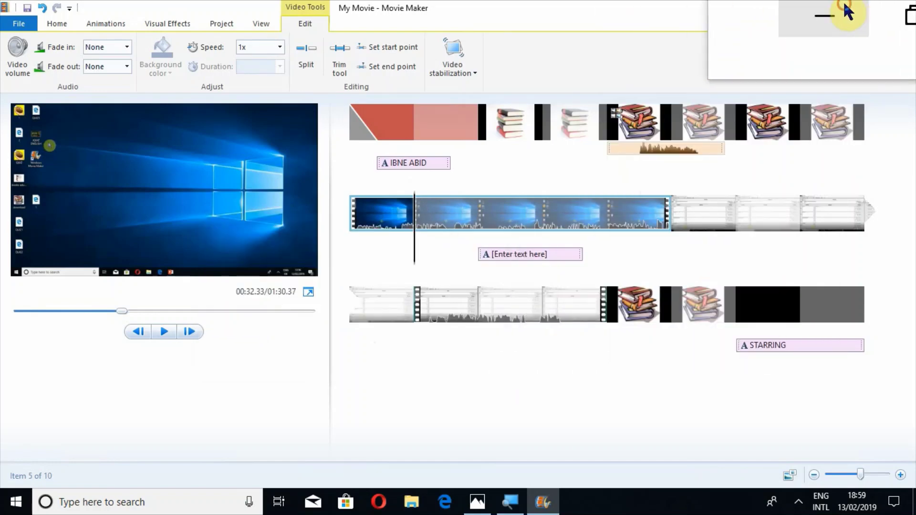
click(845, 12)
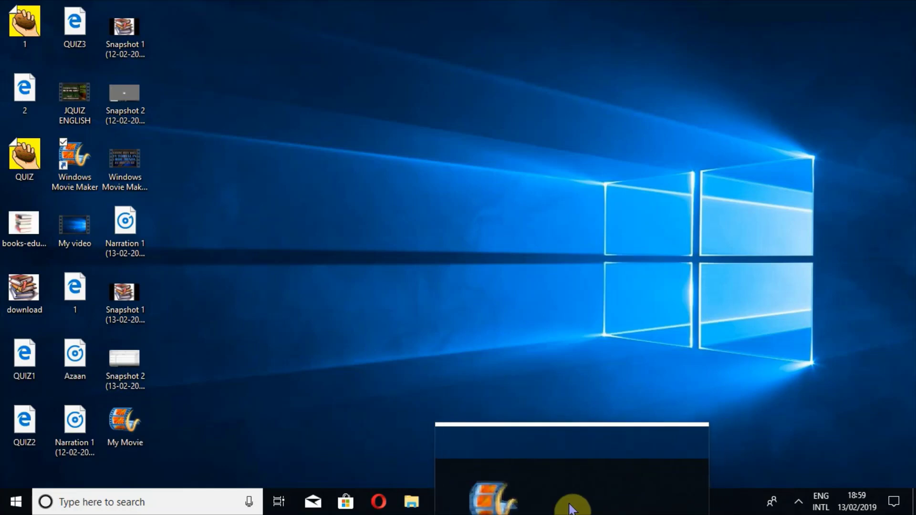
click(553, 507)
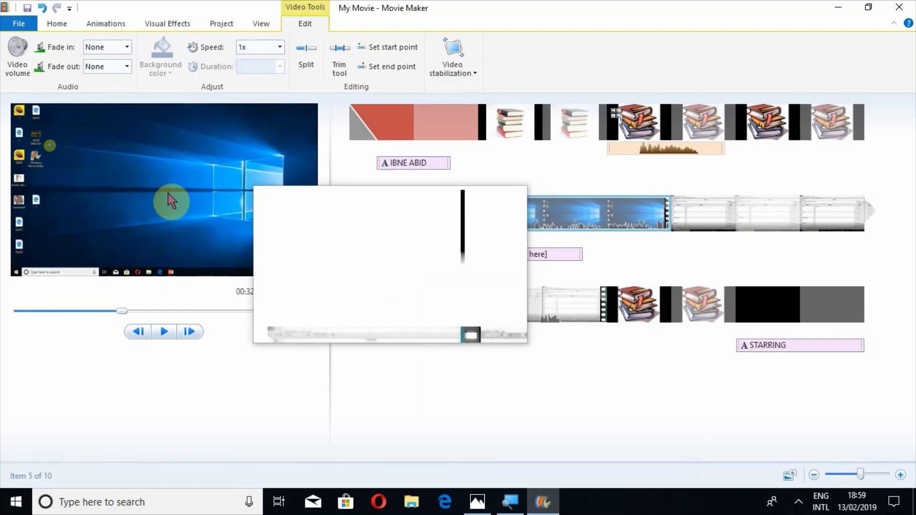
Export the movie for high-definition display to the desktop as My Movie 2 in MPEG-4/H.264 format, after looking at the publishing options.
click(8, 23)
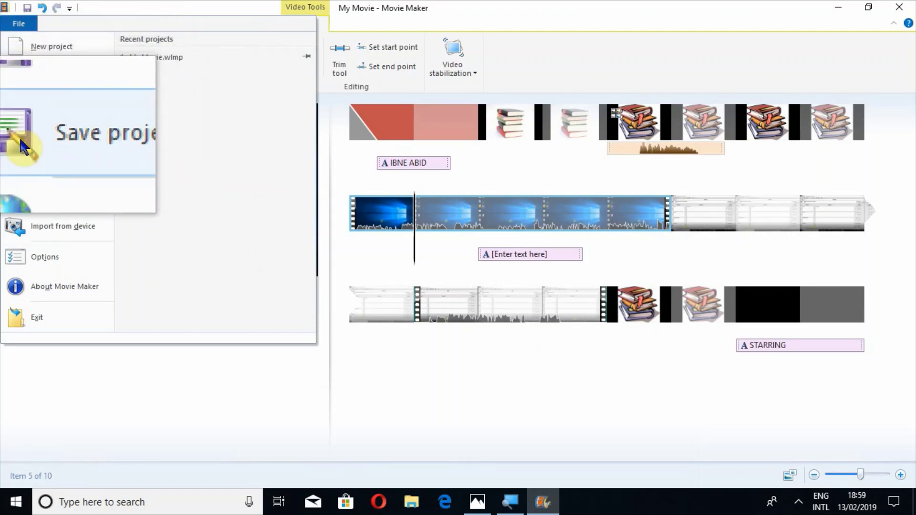
mouse_move(15, 172)
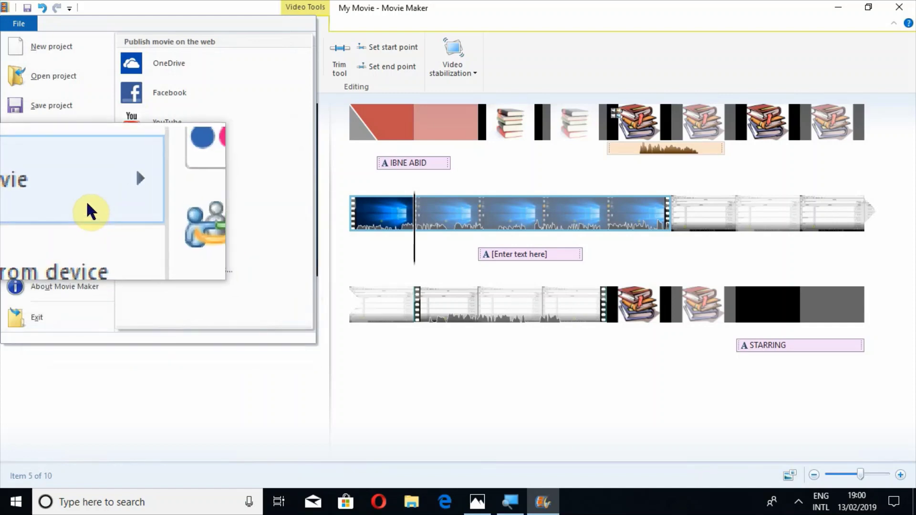
mouse_move(84, 196)
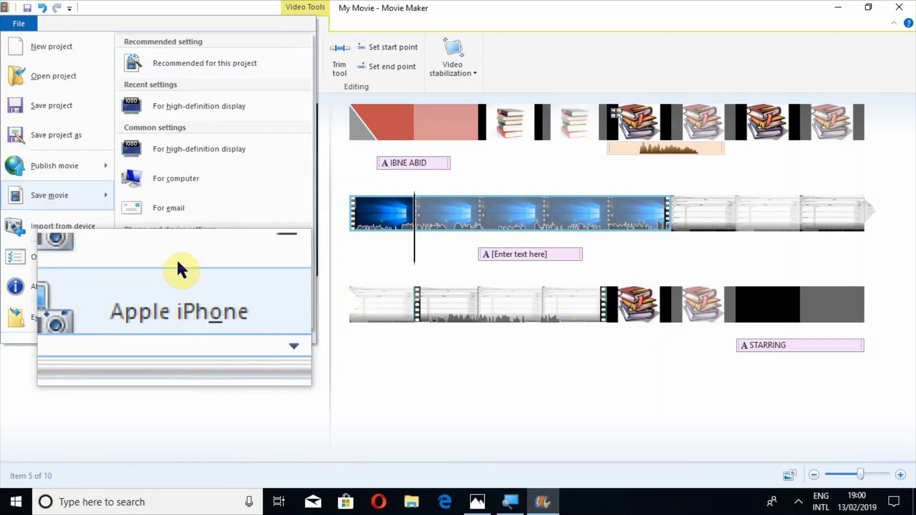
click(174, 146)
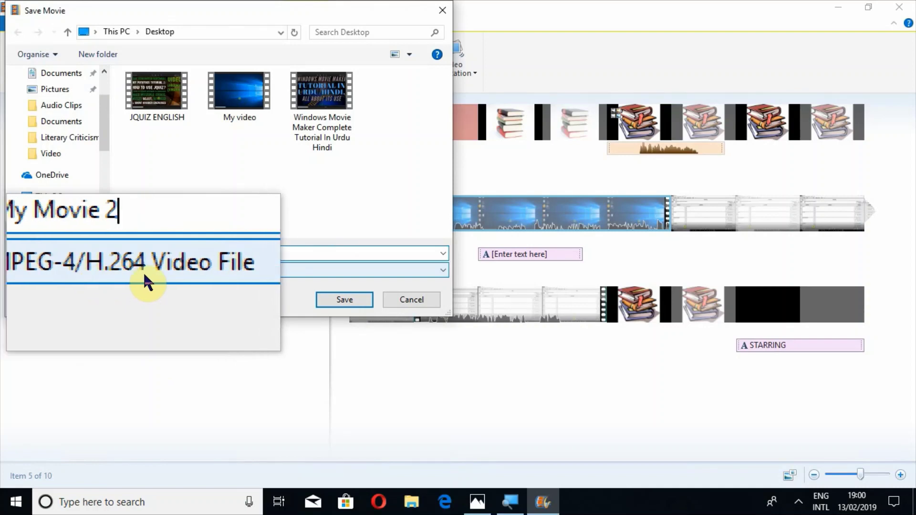
click(320, 301)
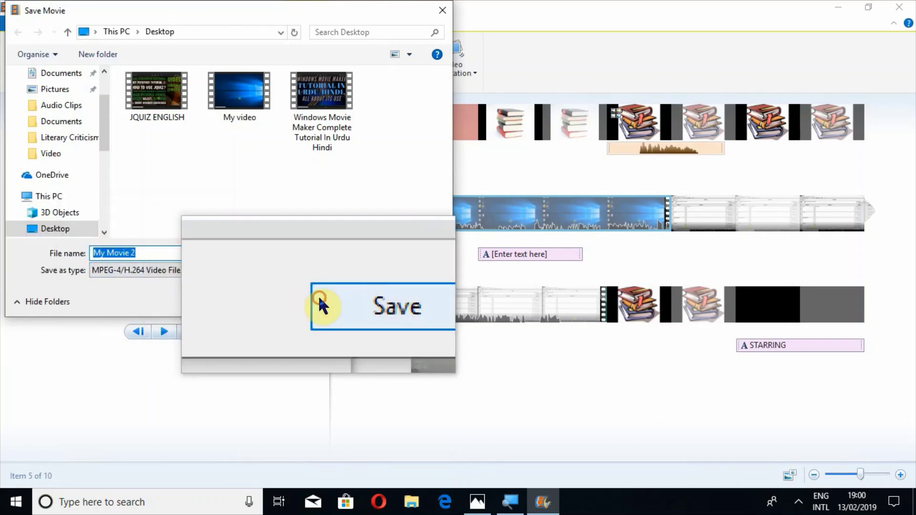